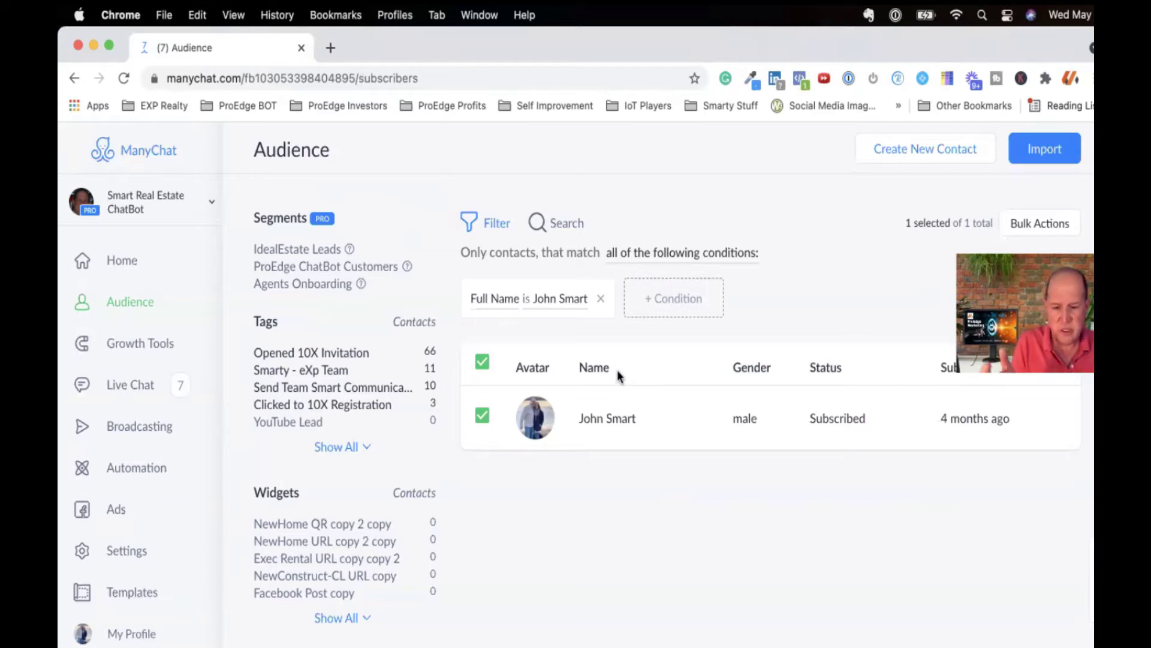
# Open the filtered contact's profile and scroll through their SMS/email opt-ins and tags
pyautogui.click(596, 416)
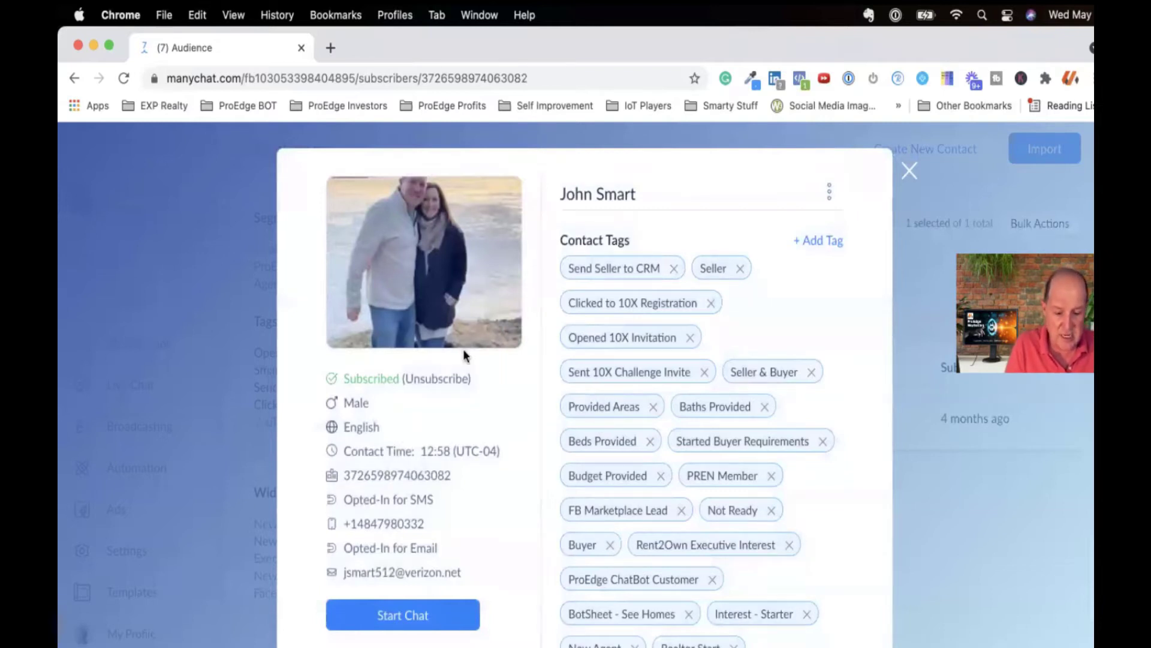
pyautogui.scroll(-2, 442, 386)
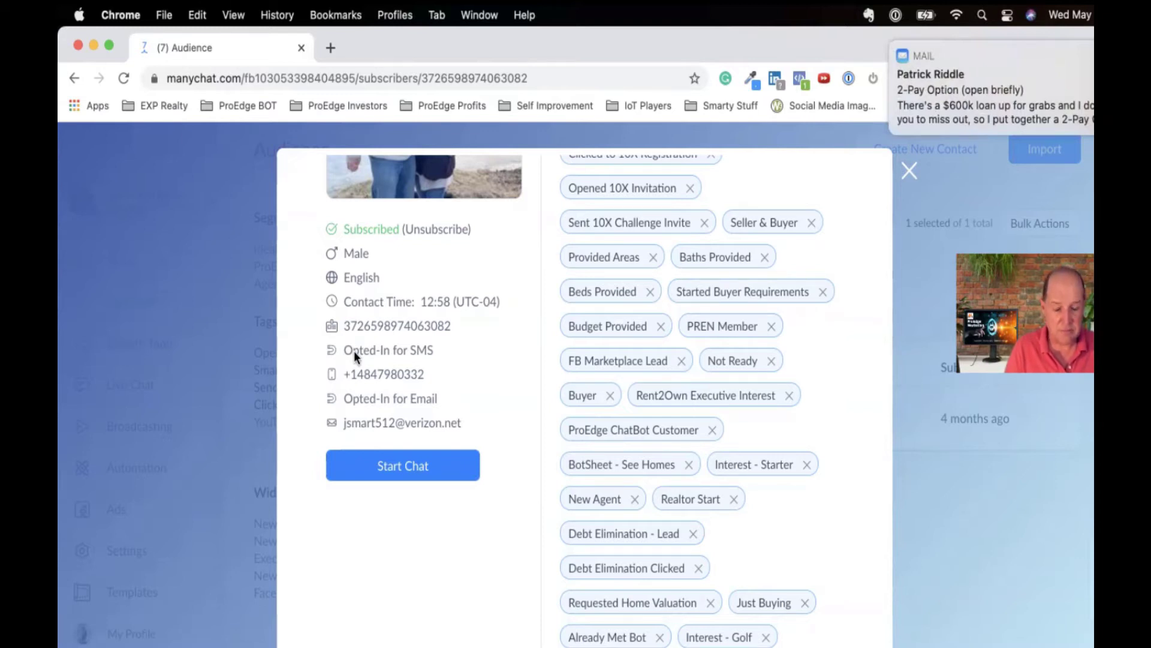
# Review the contact's custom fields, such as PE - Buyer Budget 600000, then close the profile
pyautogui.scroll(-10, 534, 465)
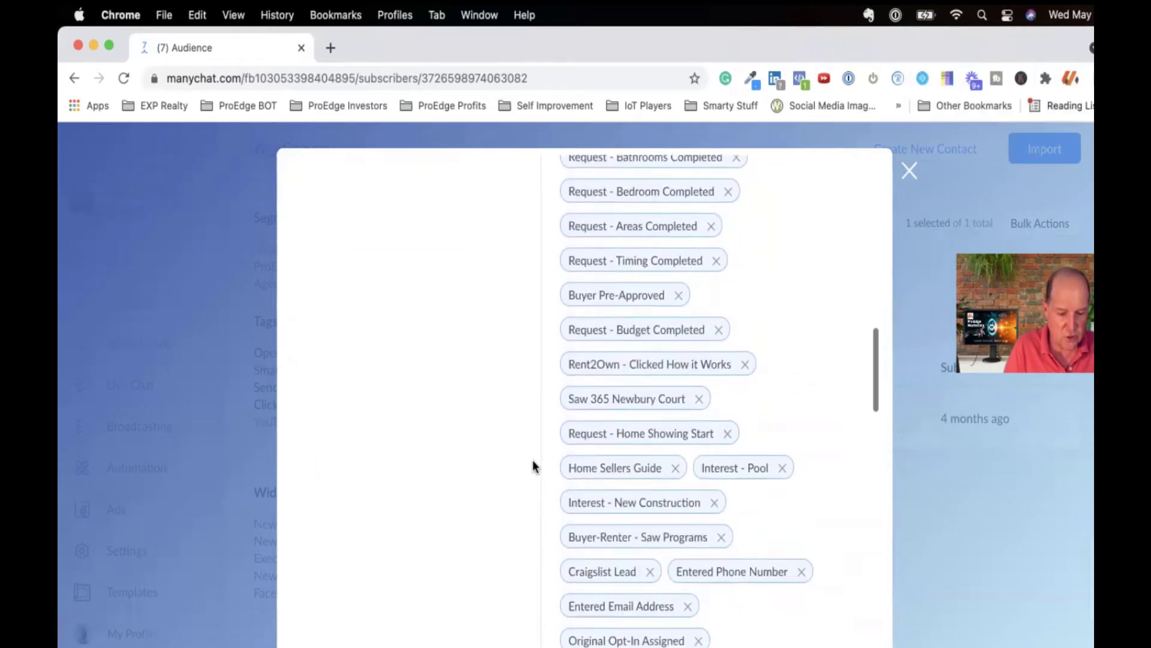
pyautogui.scroll(-10, 535, 462)
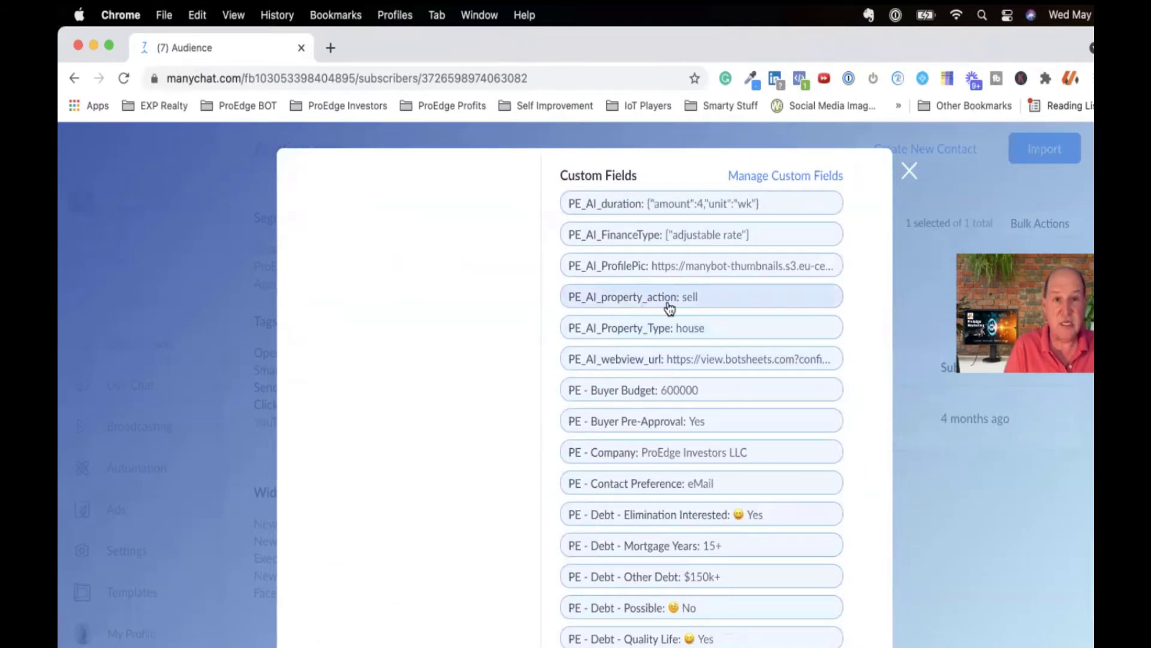
pyautogui.scroll(-1, 558, 402)
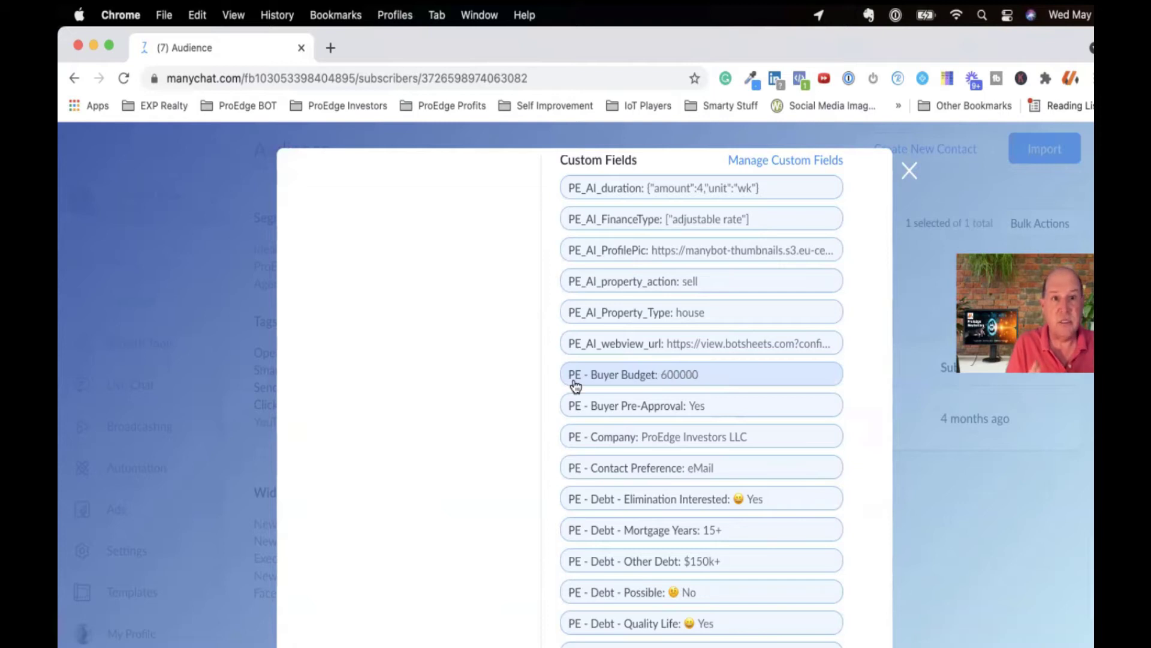
pyautogui.scroll(-3, 531, 409)
pyautogui.scroll(7, 530, 408)
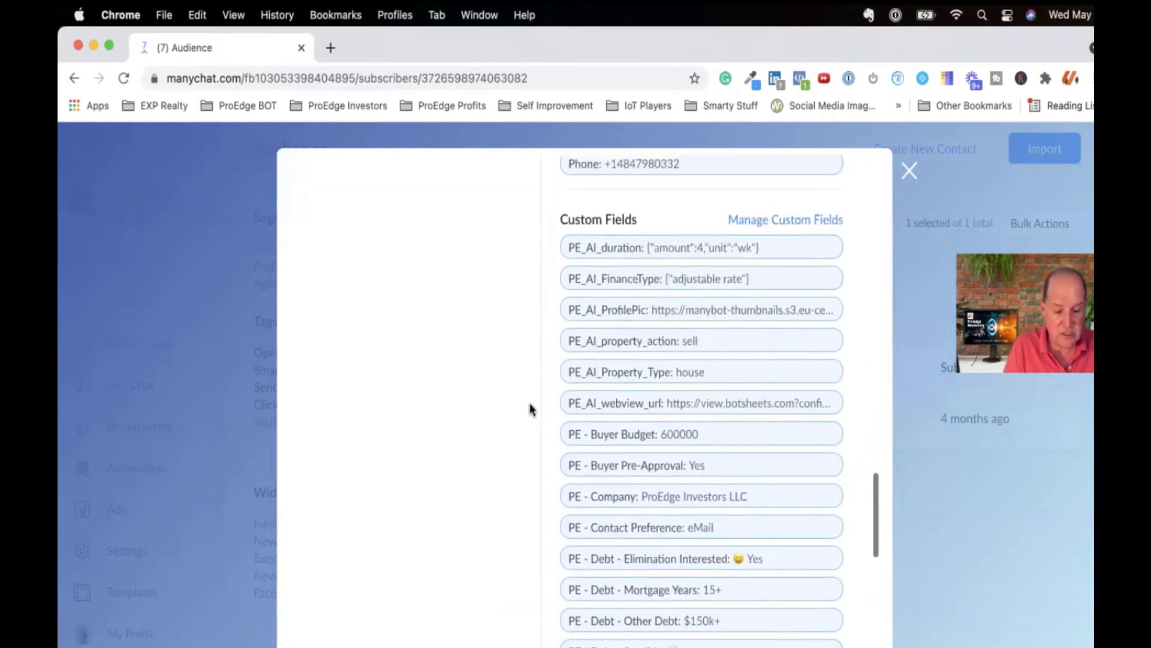
pyautogui.scroll(-4, 530, 408)
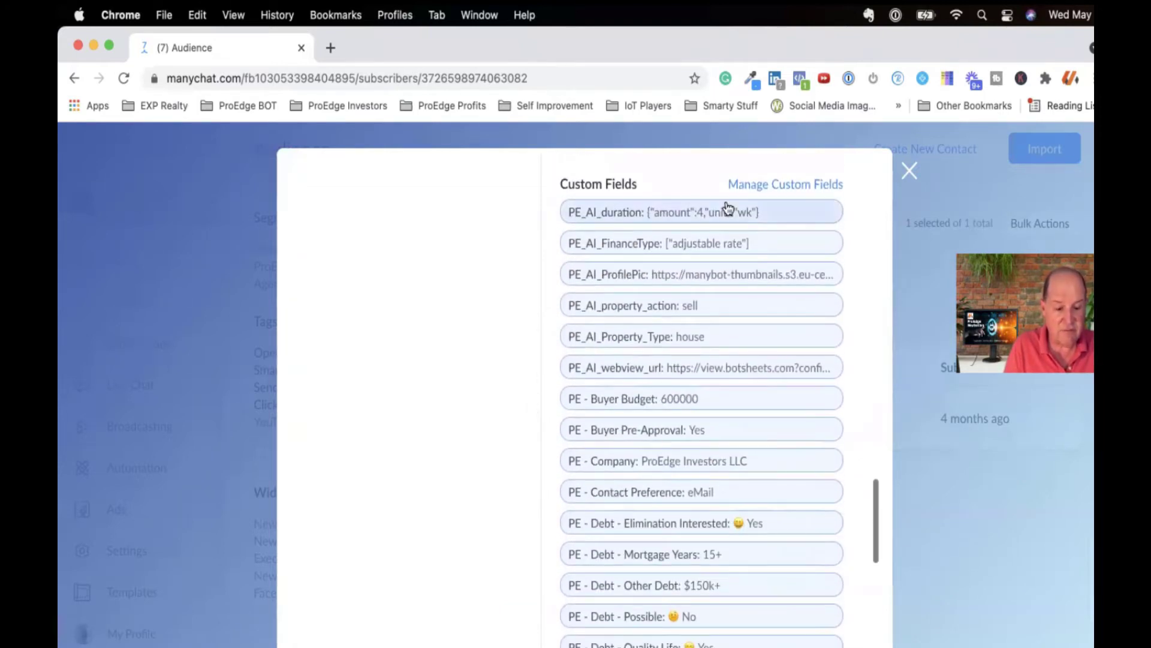
pyautogui.click(906, 169)
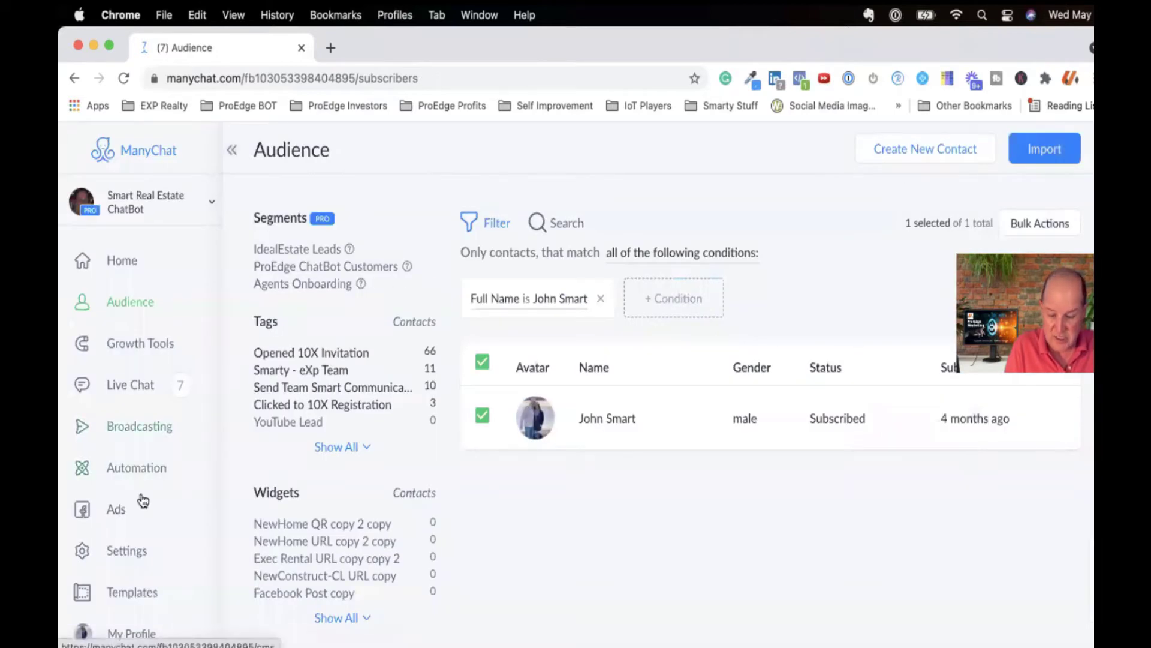
# Go to Settings and open the Fields page
pyautogui.click(117, 554)
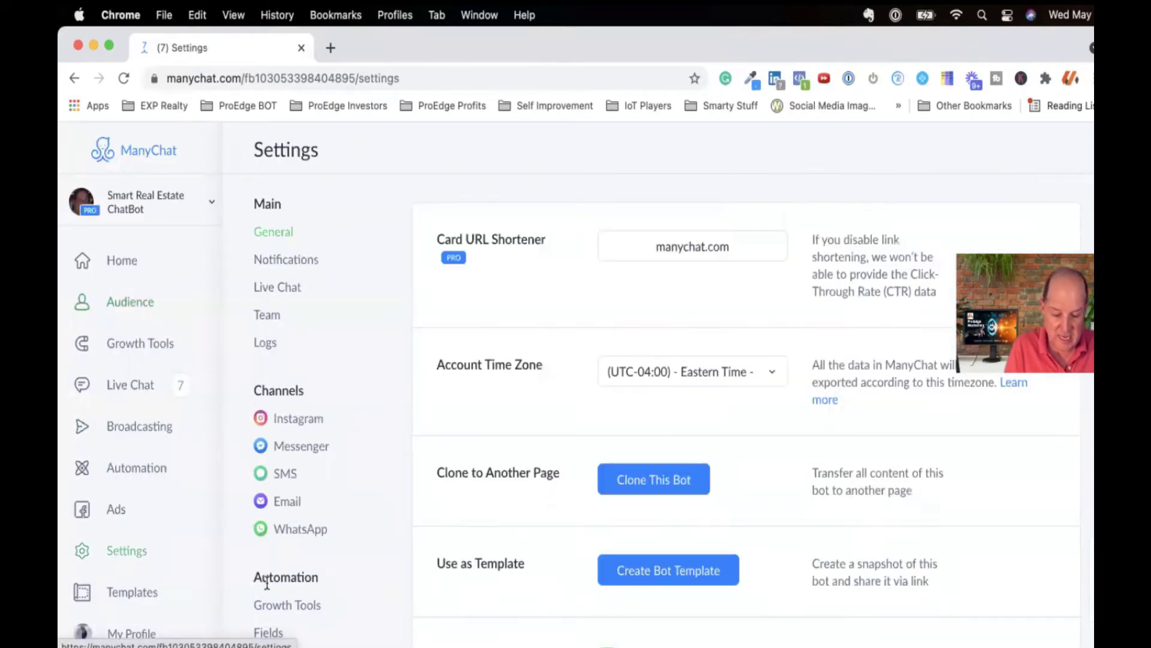
pyautogui.scroll(-3, 265, 582)
pyautogui.click(267, 551)
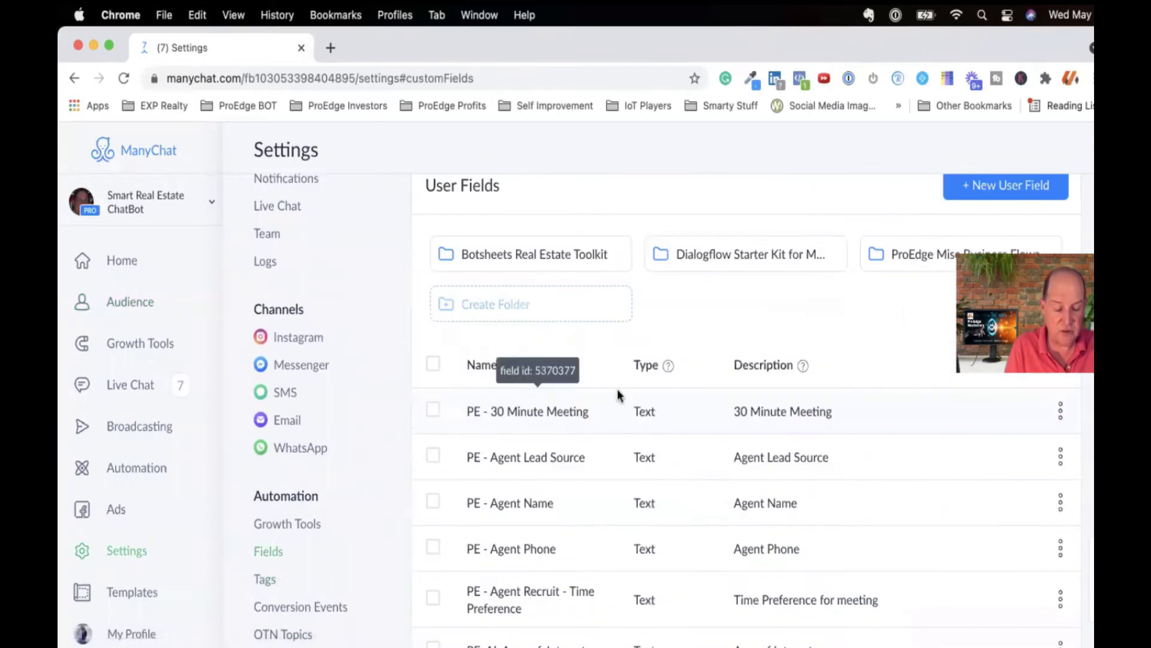
pyautogui.scroll(-5, 619, 396)
pyautogui.scroll(10, 619, 396)
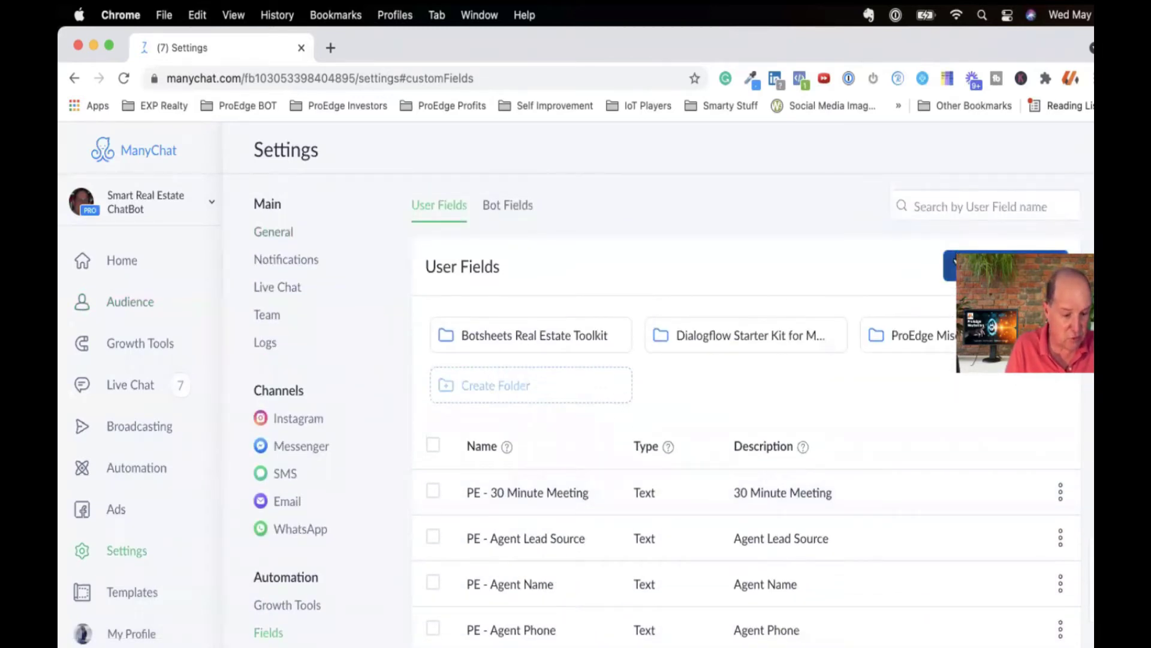
# Create a new Text-type user field named 'Buyer Timing'
pyautogui.click(958, 258)
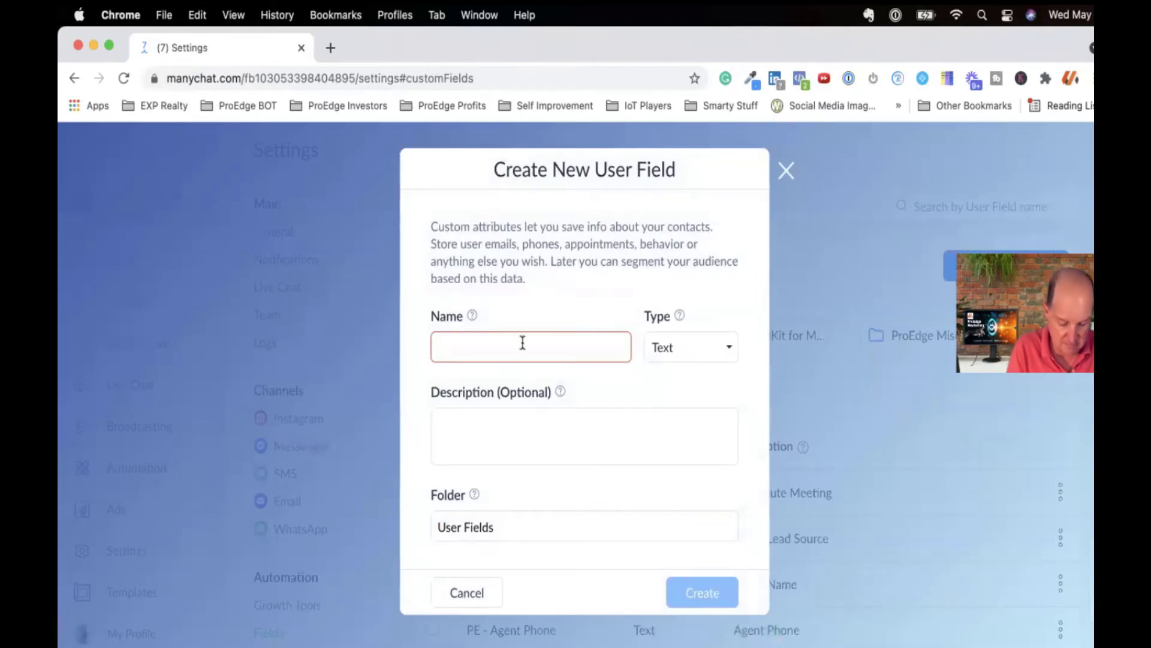
pyautogui.write('Time')
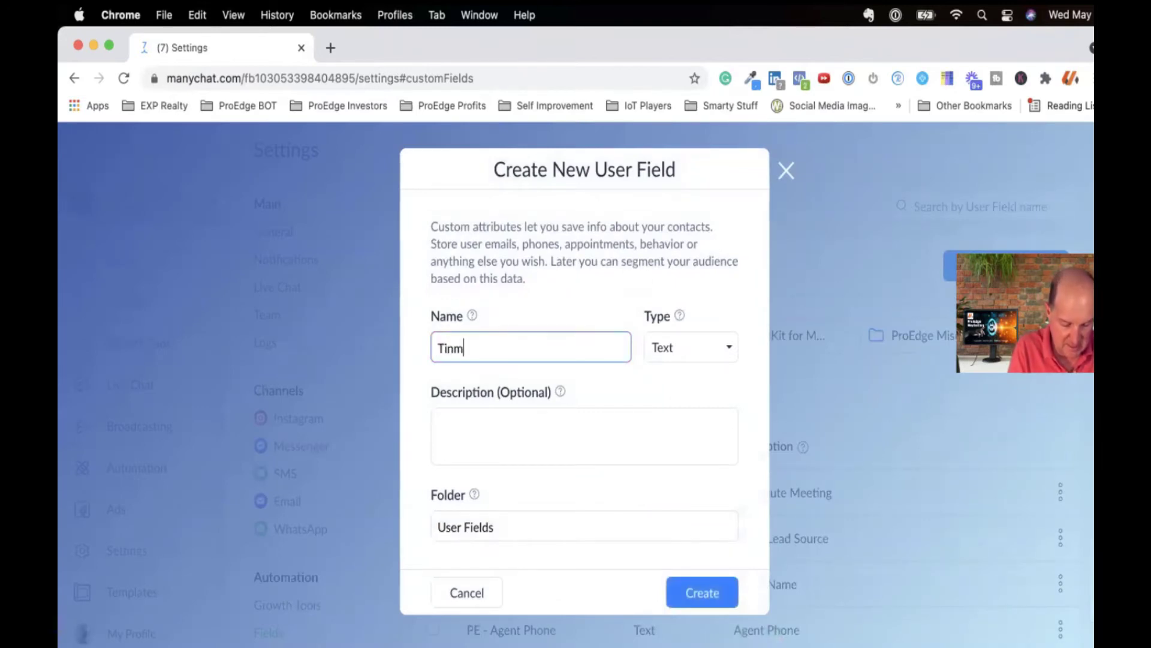
pyautogui.press('BackSpace')
pyautogui.press('BackSpace')
pyautogui.press('BackSpace')
pyautogui.press('BackSpace')
pyautogui.write('Buyer RTim')
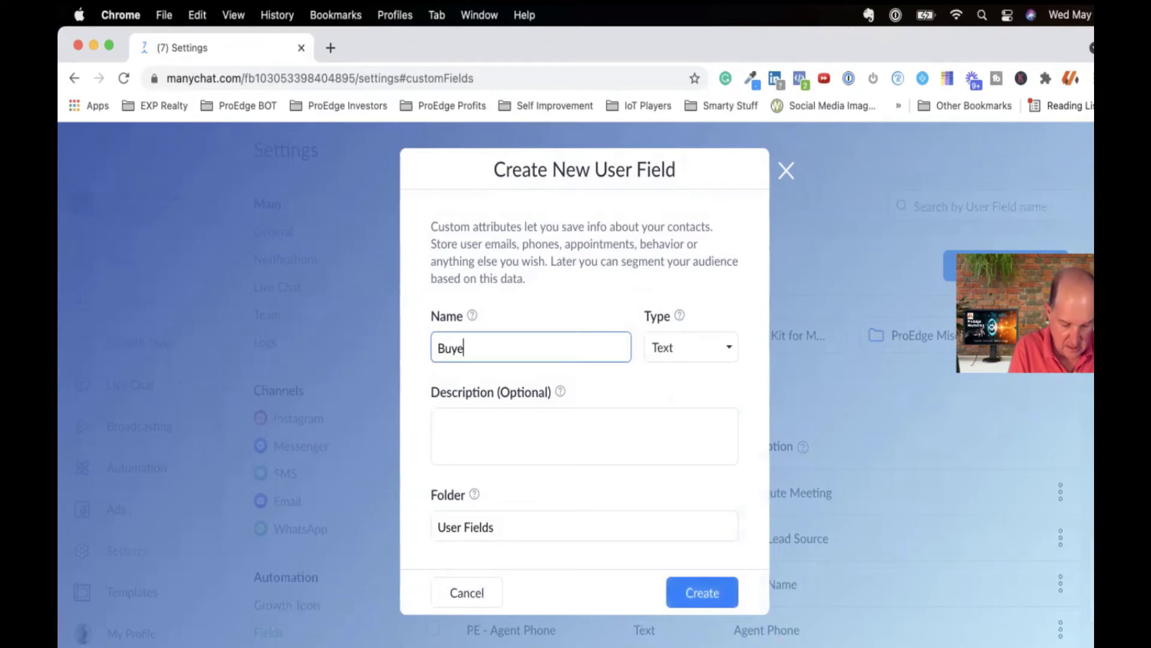
pyautogui.press('BackSpace')
pyautogui.press('BackSpace')
pyautogui.press('BackSpace')
pyautogui.press('BackSpace')
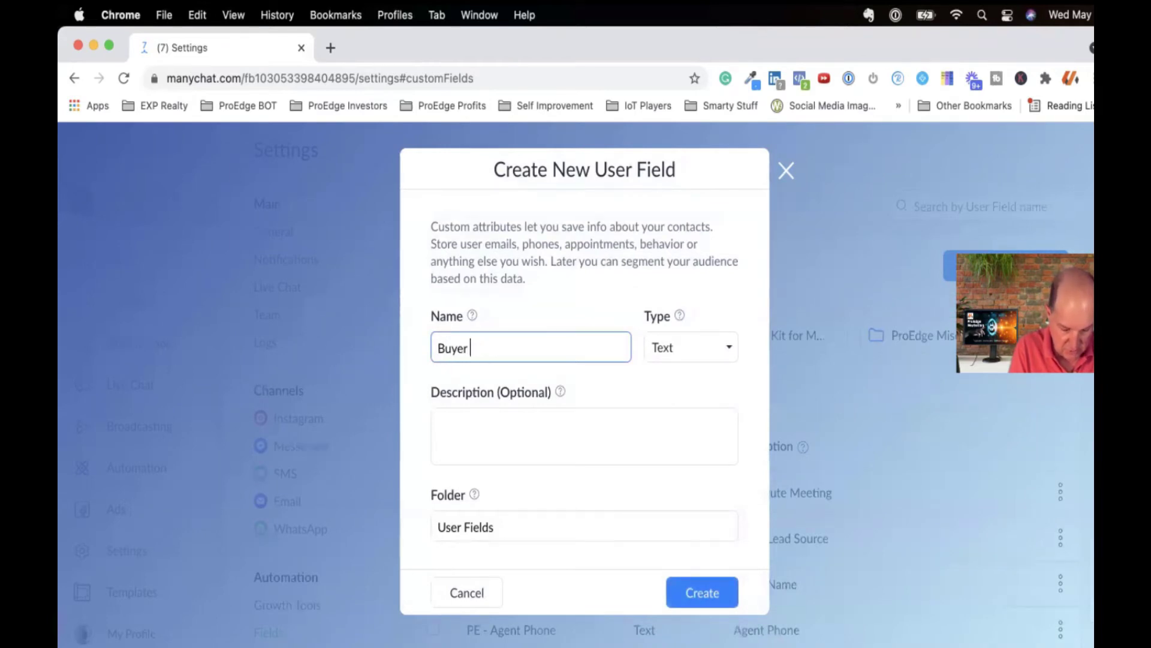
pyautogui.write('Timinhg')
pyautogui.press('BackSpace')
pyautogui.press('BackSpace')
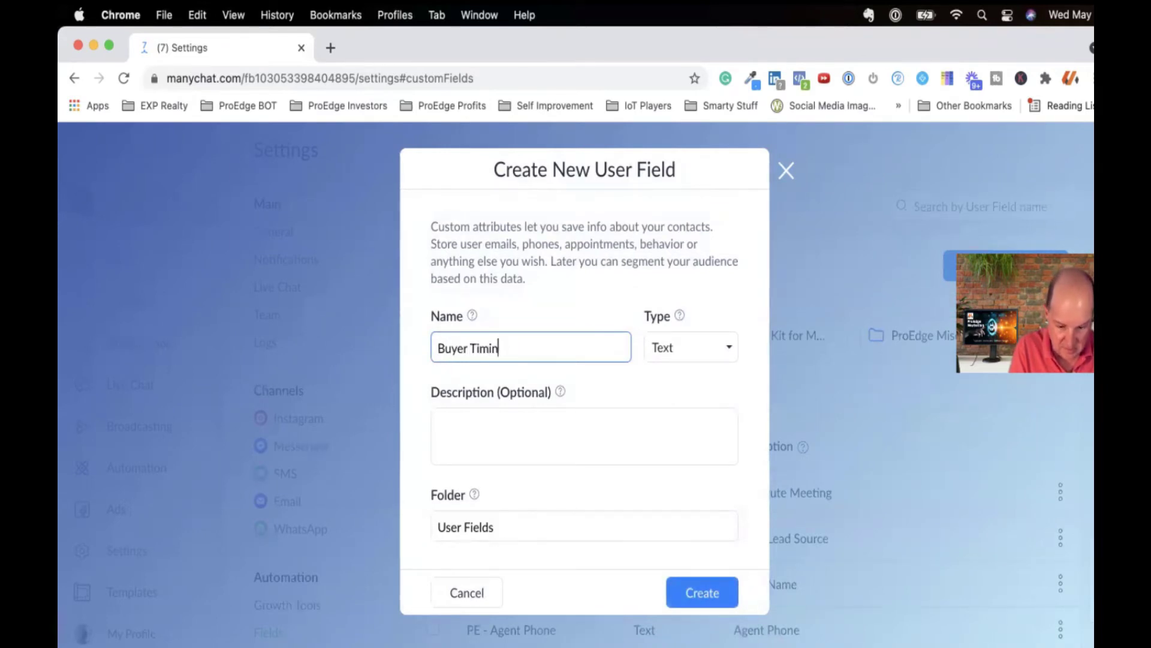
pyautogui.write('g')
pyautogui.click(654, 348)
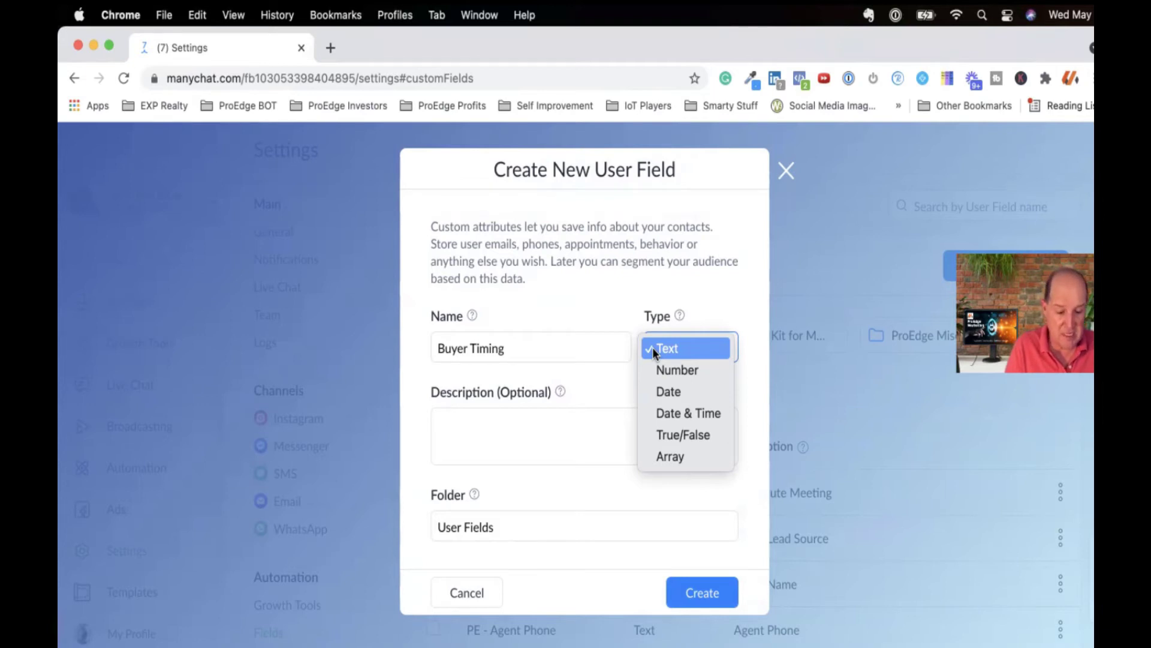
pyautogui.click(653, 347)
pyautogui.moveTo(560, 391)
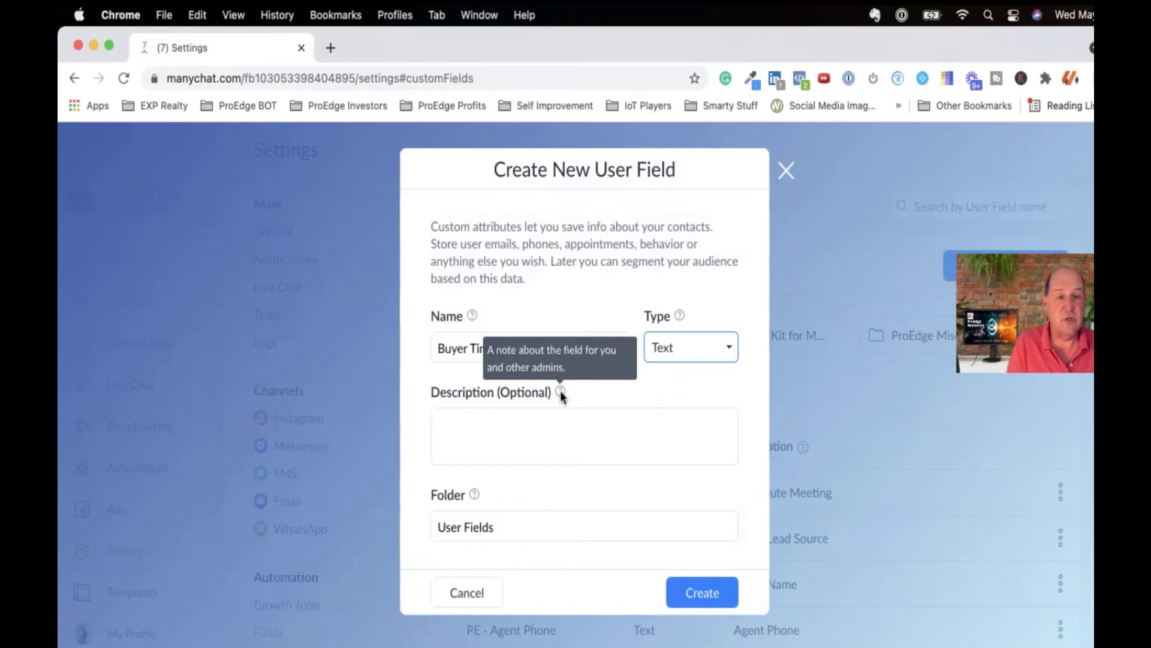
pyautogui.click(711, 597)
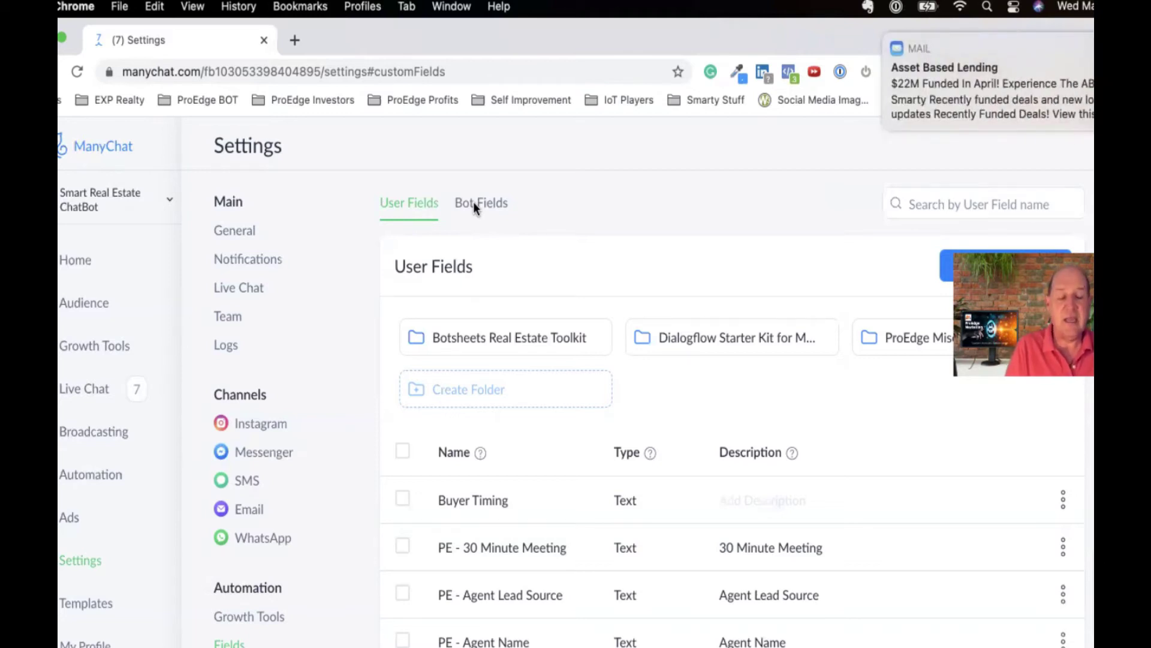
# Browse the Bot Fields table, then go to the Automation Flows page
pyautogui.click(473, 201)
pyautogui.scroll(-2, 523, 414)
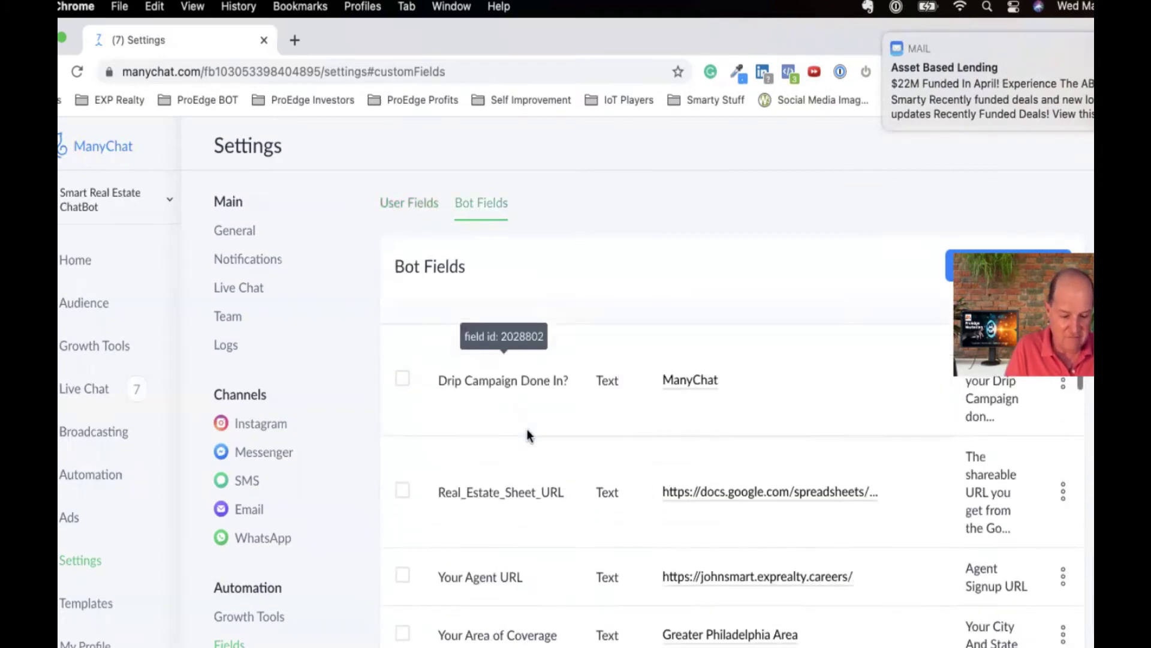
pyautogui.scroll(-10, 526, 430)
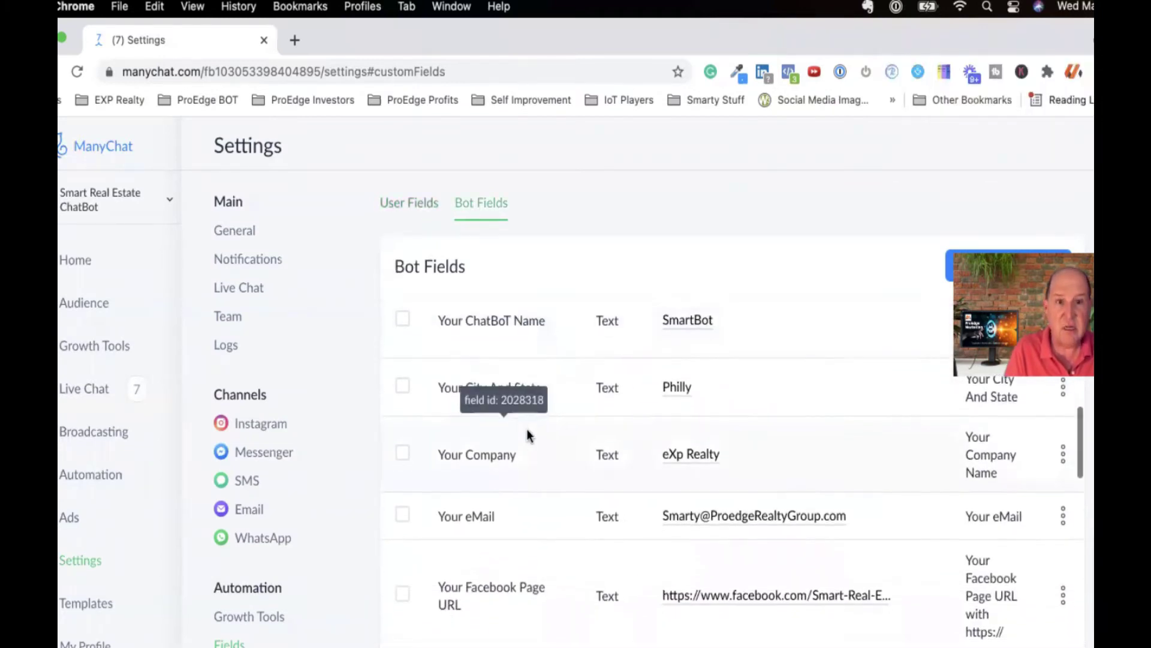
pyautogui.scroll(-4, 527, 430)
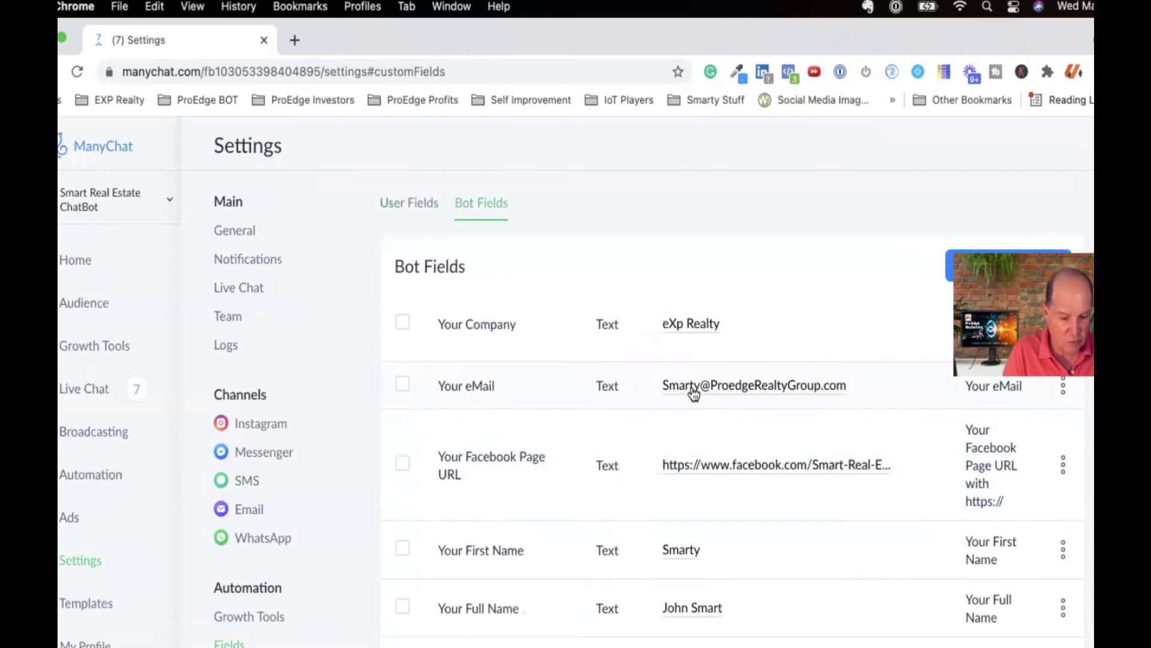
pyautogui.scroll(-6, 645, 468)
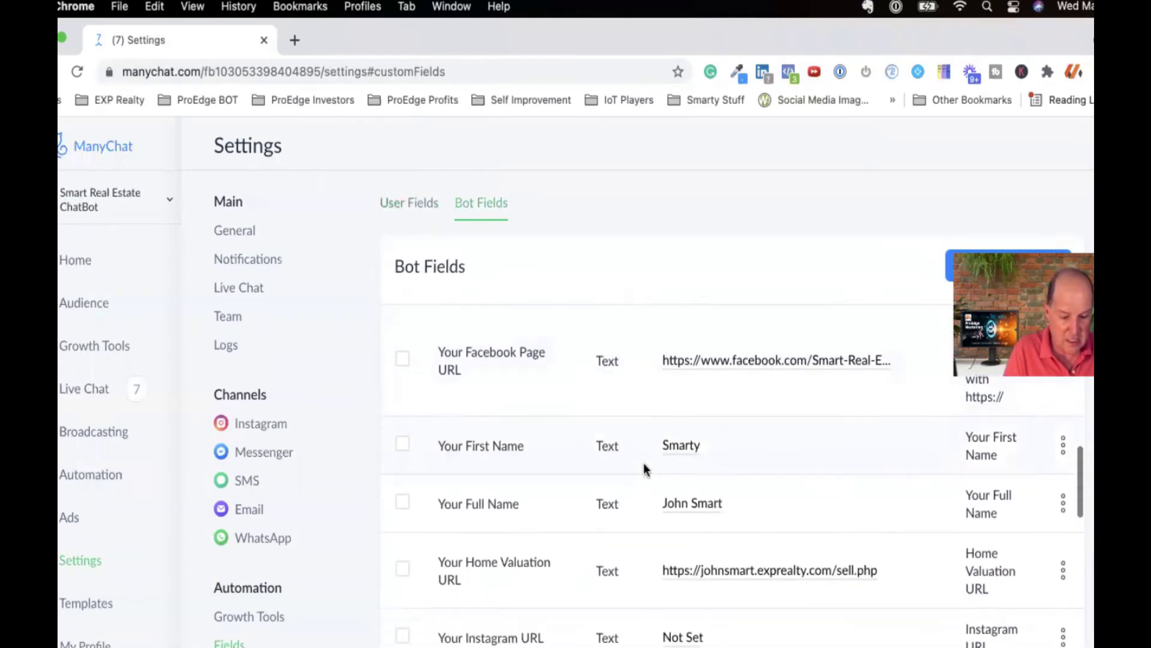
pyautogui.scroll(-4, 636, 474)
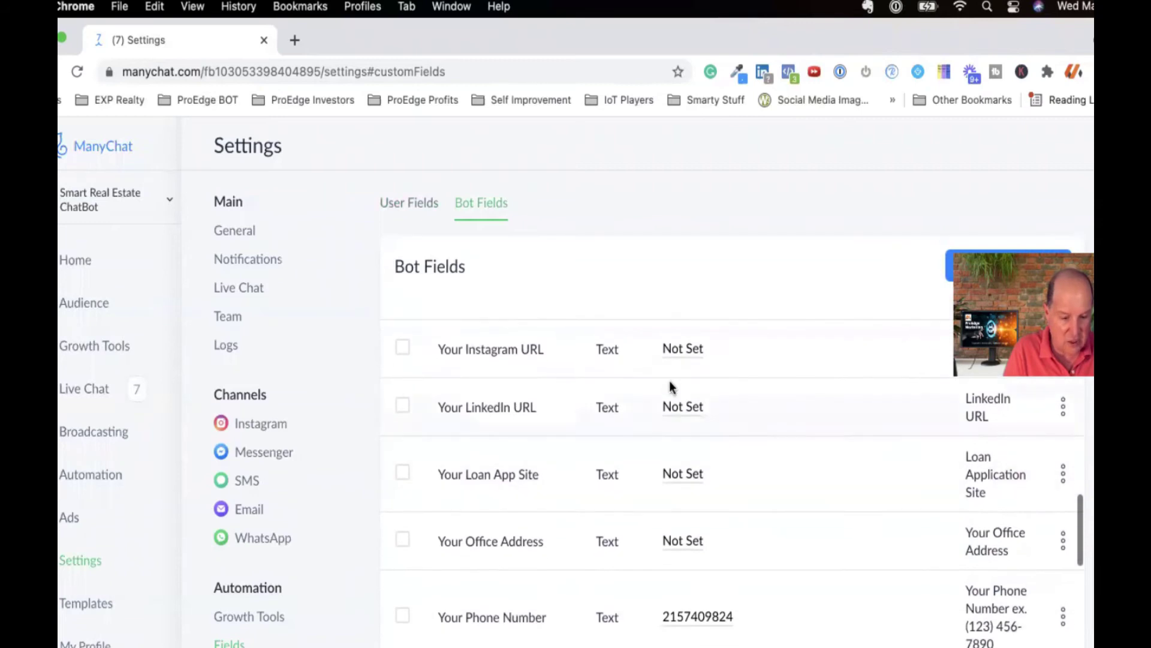
pyautogui.scroll(-5, 633, 479)
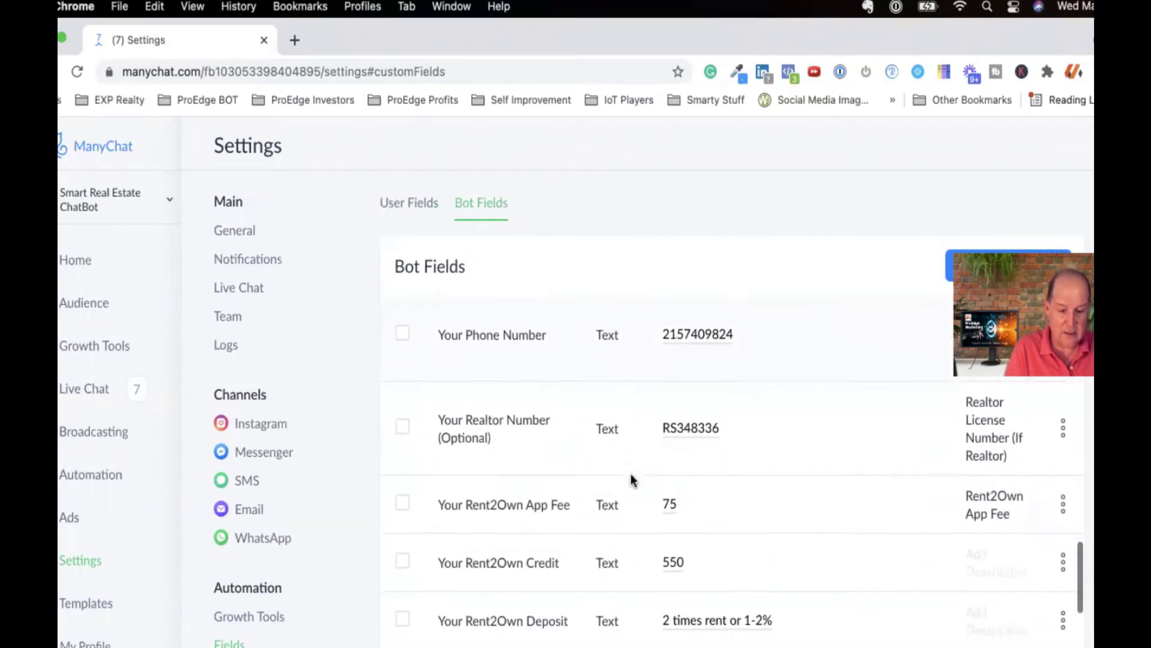
pyautogui.scroll(-8, 632, 480)
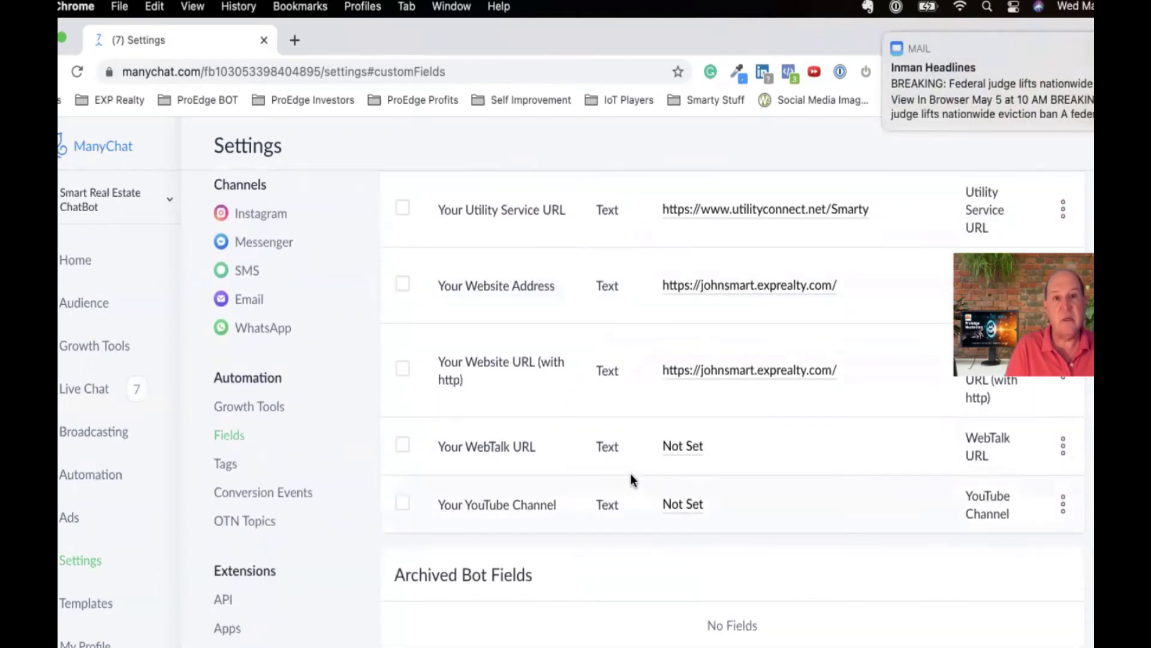
pyautogui.scroll(10, 633, 479)
pyautogui.scroll(15, 633, 480)
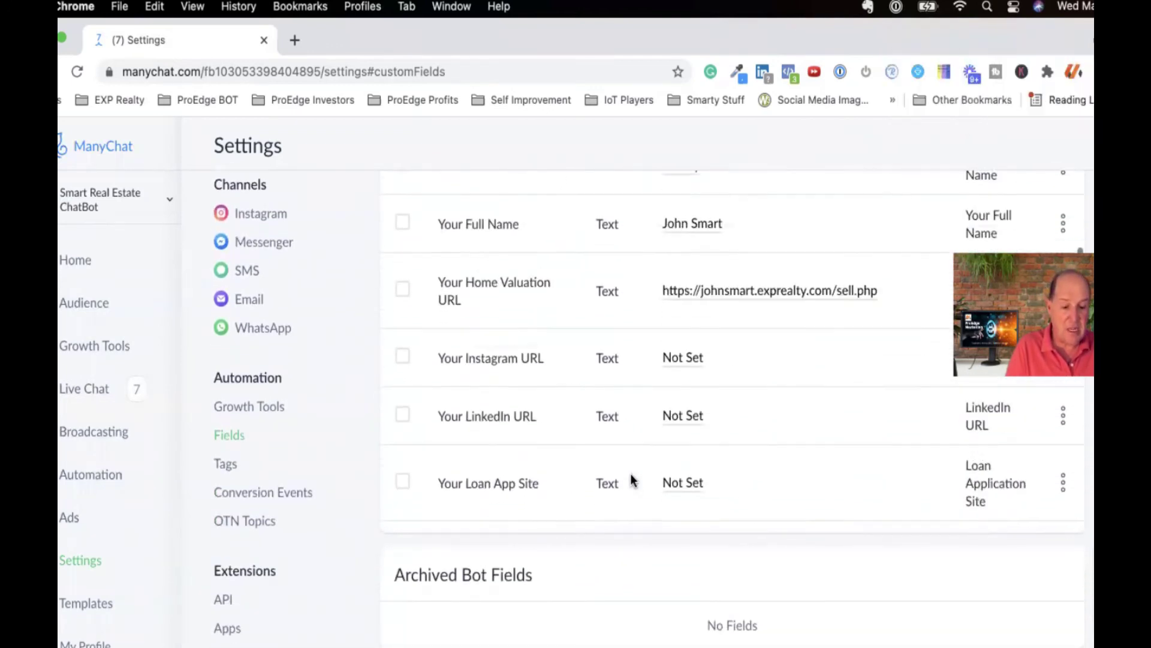
pyautogui.scroll(3, 633, 479)
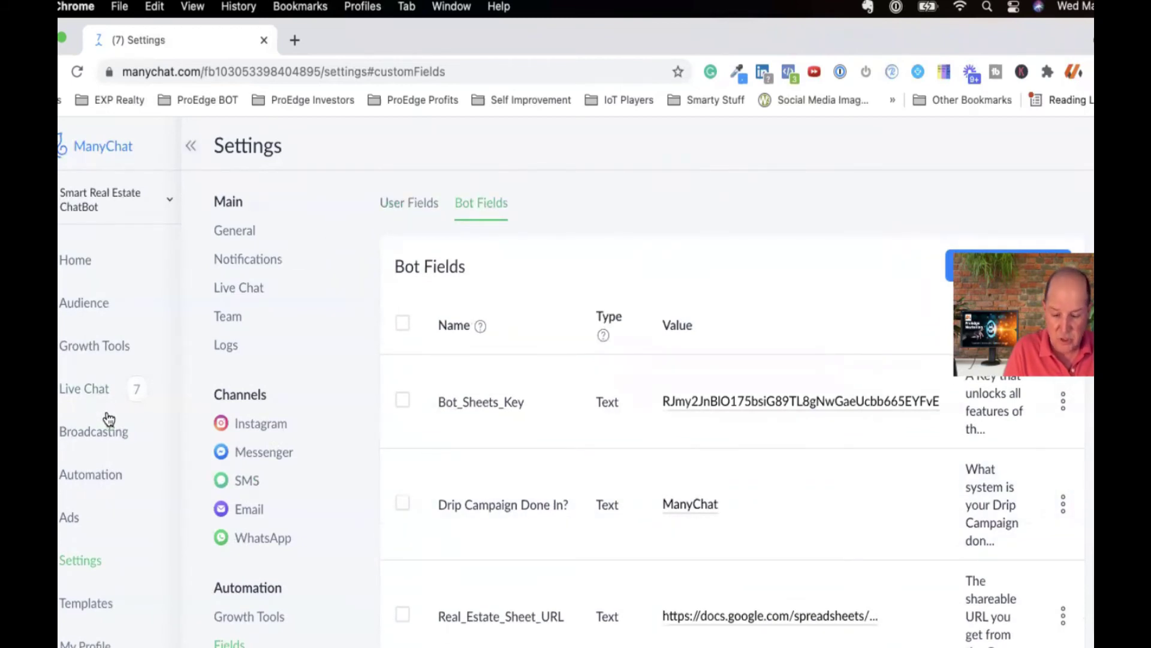
pyautogui.click(72, 475)
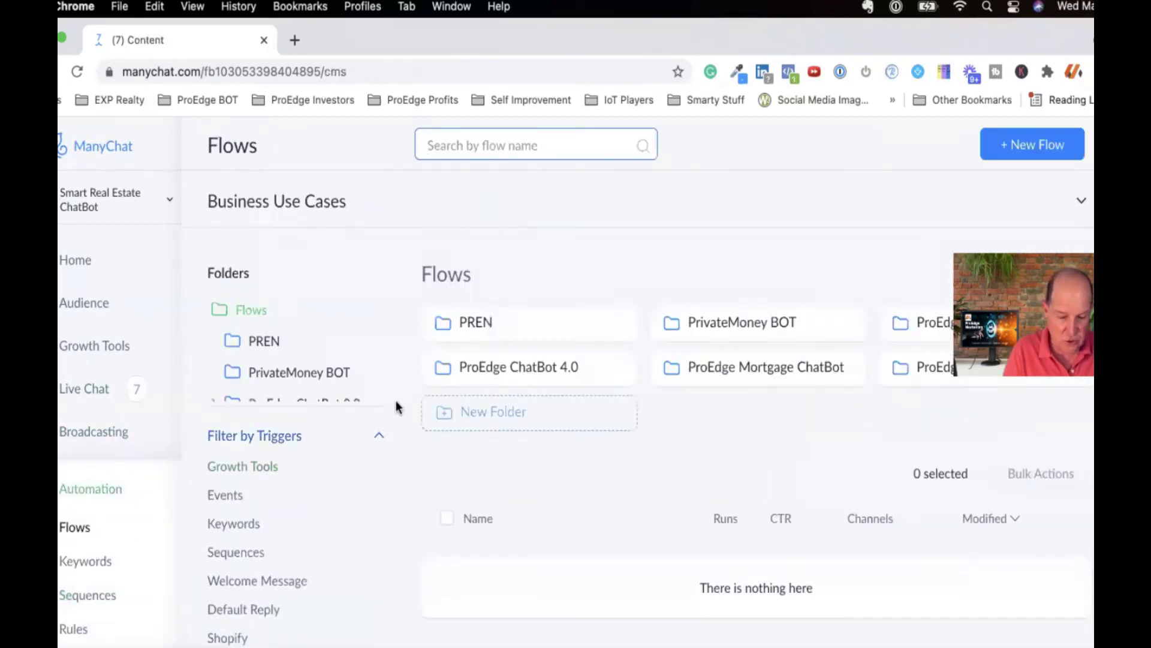
# Open the ProEdge ChatBot 4.0 folder to reach the ProEdge - Business Card V4 flow
pyautogui.click(519, 377)
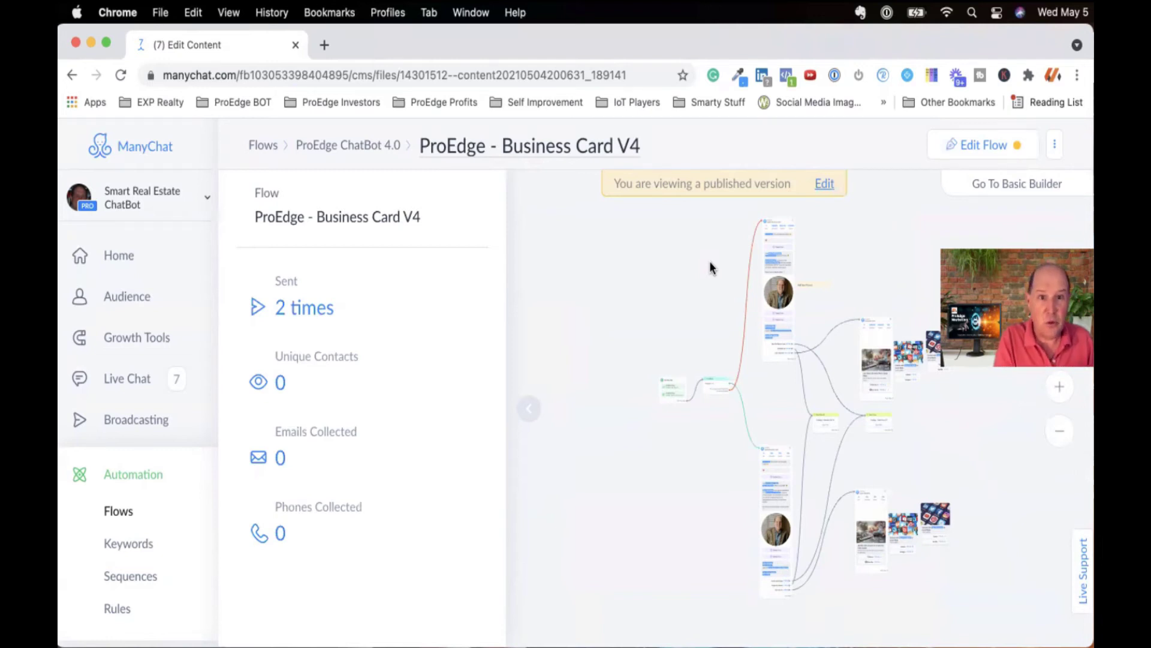
# Put Business Card V4 into edit mode and inspect the Quick Business Card step's First Name variable
pyautogui.click(978, 150)
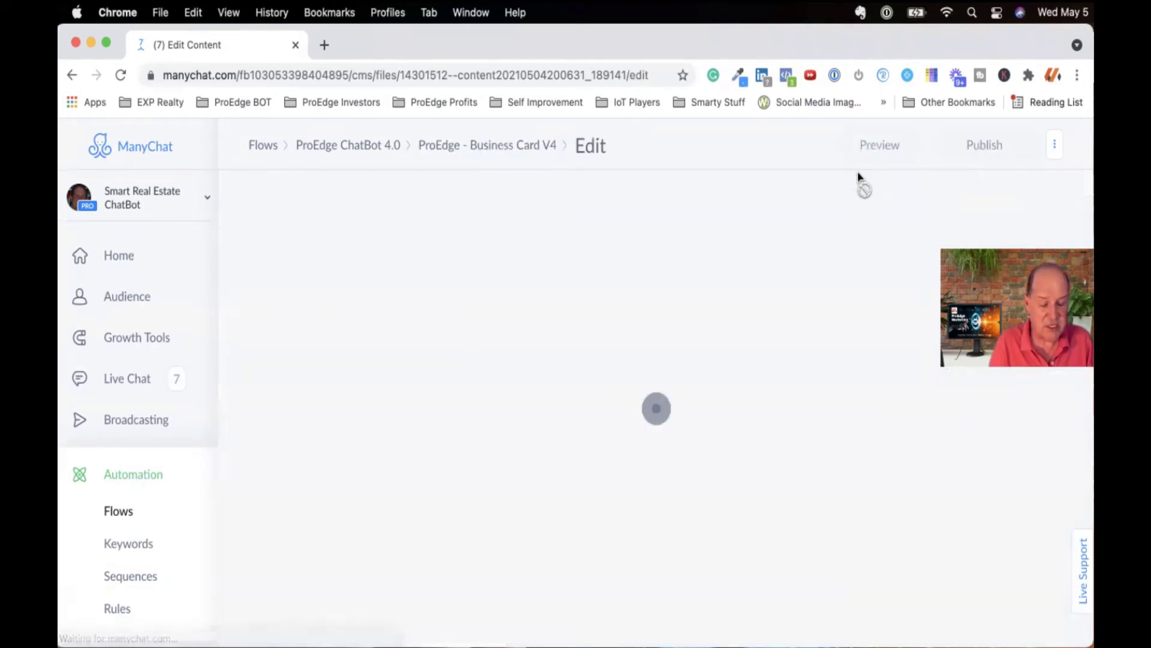
pyautogui.click(833, 260)
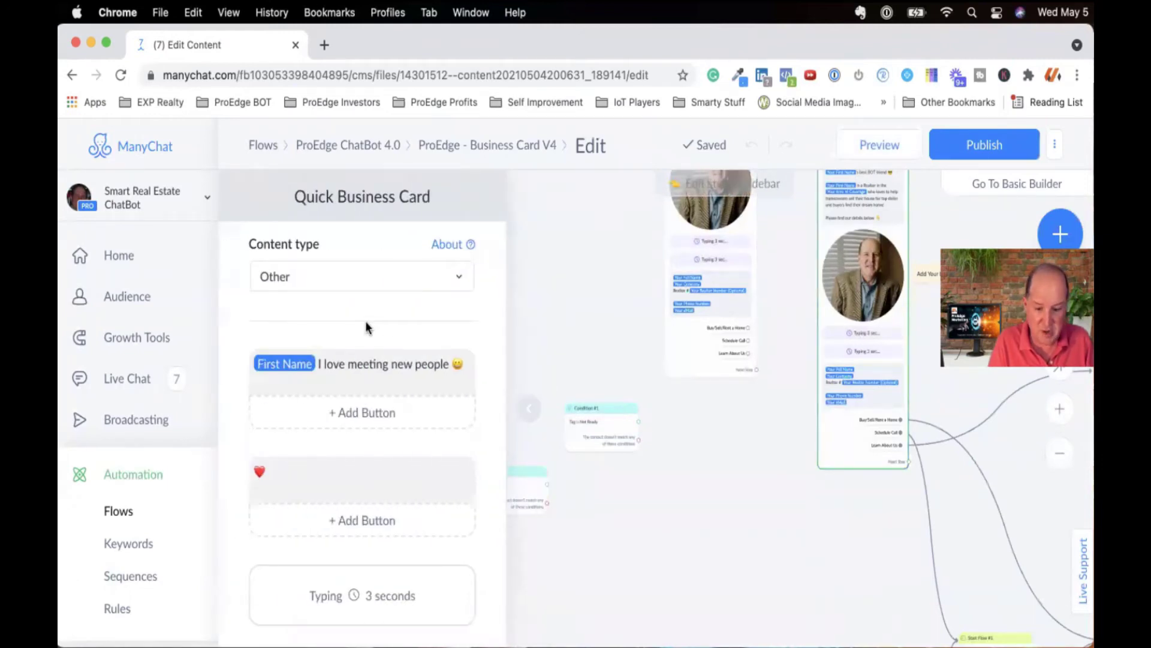
pyautogui.scroll(-2, 367, 327)
pyautogui.click(283, 313)
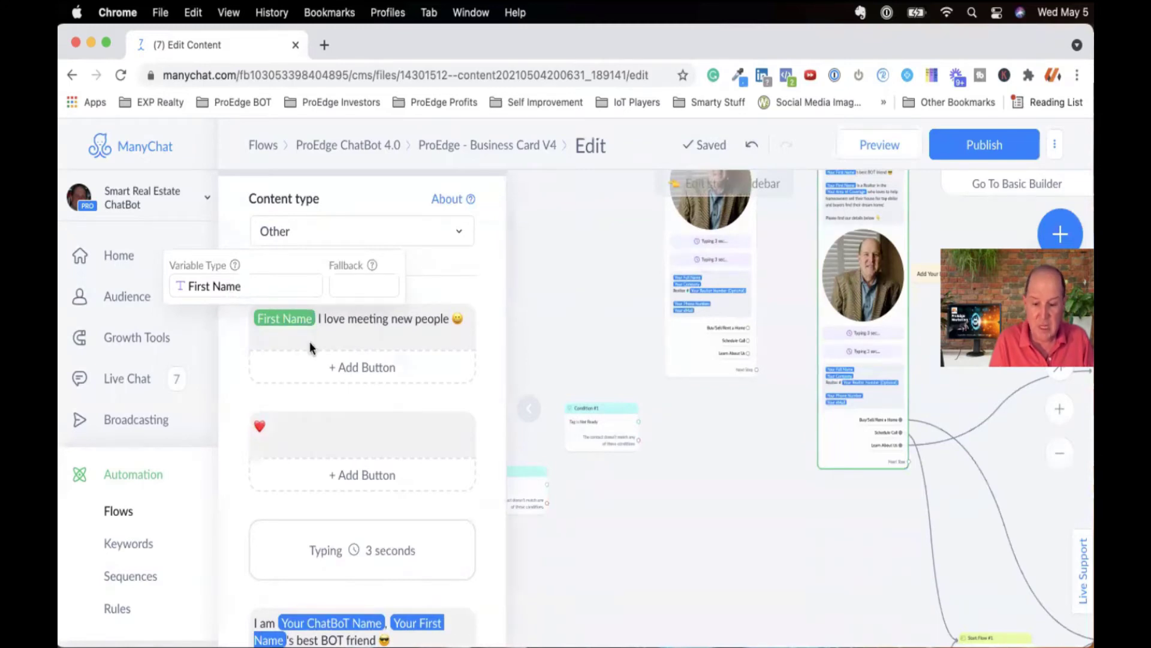
# Browse the insertable field variables in the greeting message, then dismiss the list
pyautogui.click(367, 322)
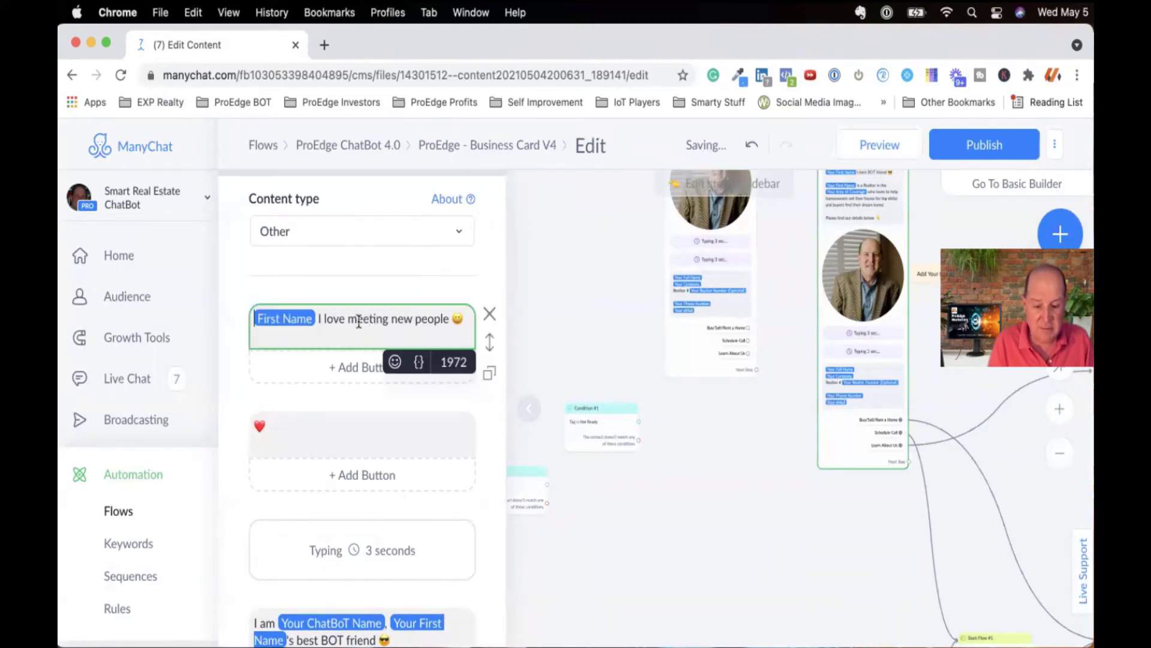
pyautogui.click(418, 362)
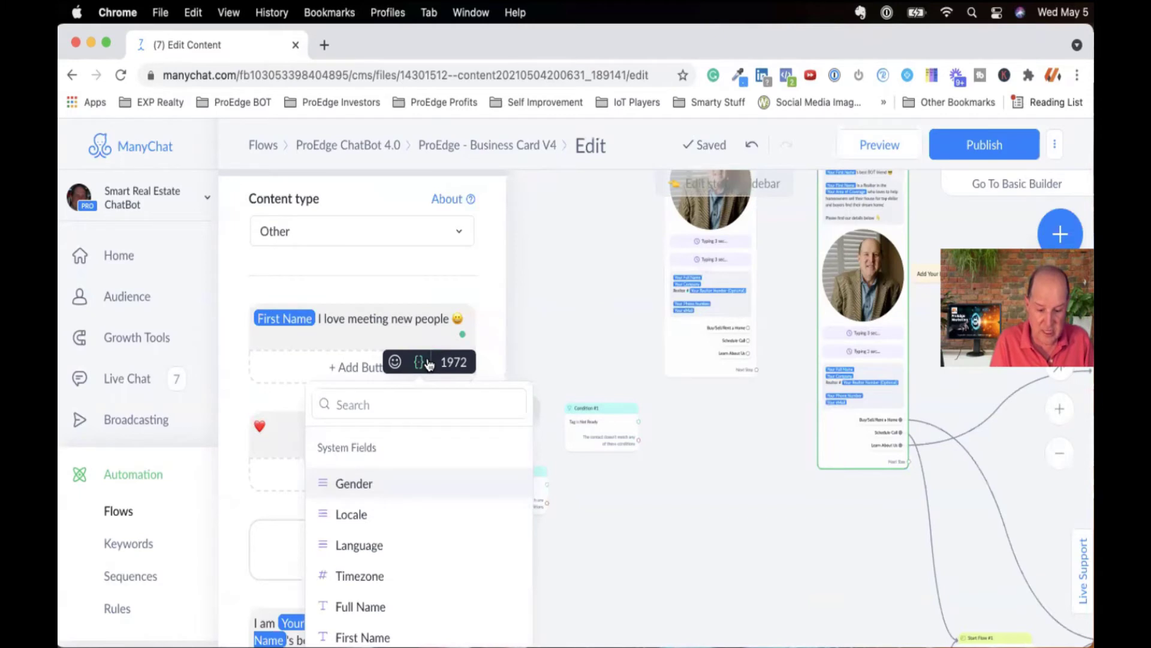
pyautogui.scroll(-5, 396, 506)
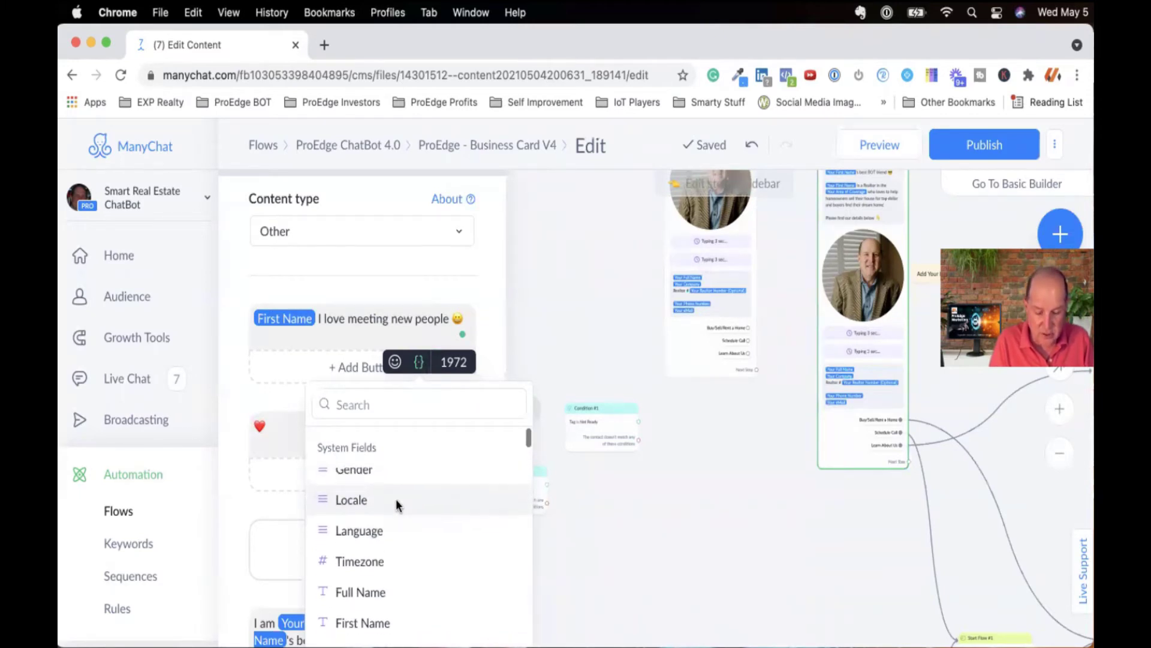
pyautogui.scroll(-6, 398, 506)
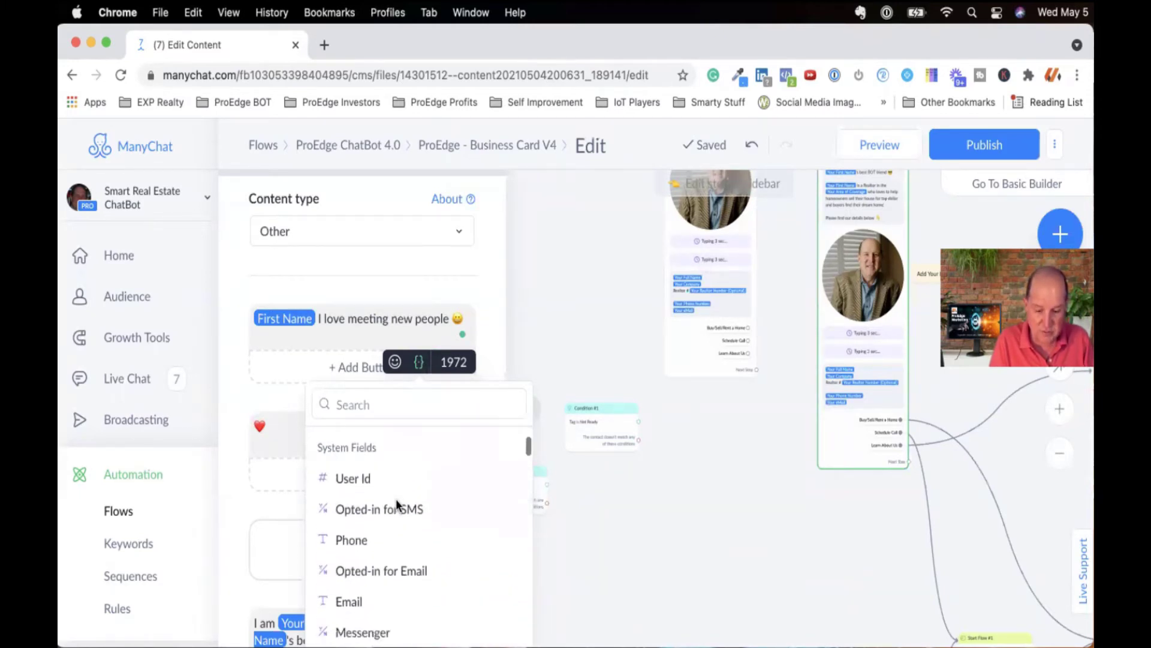
pyautogui.scroll(-3, 397, 504)
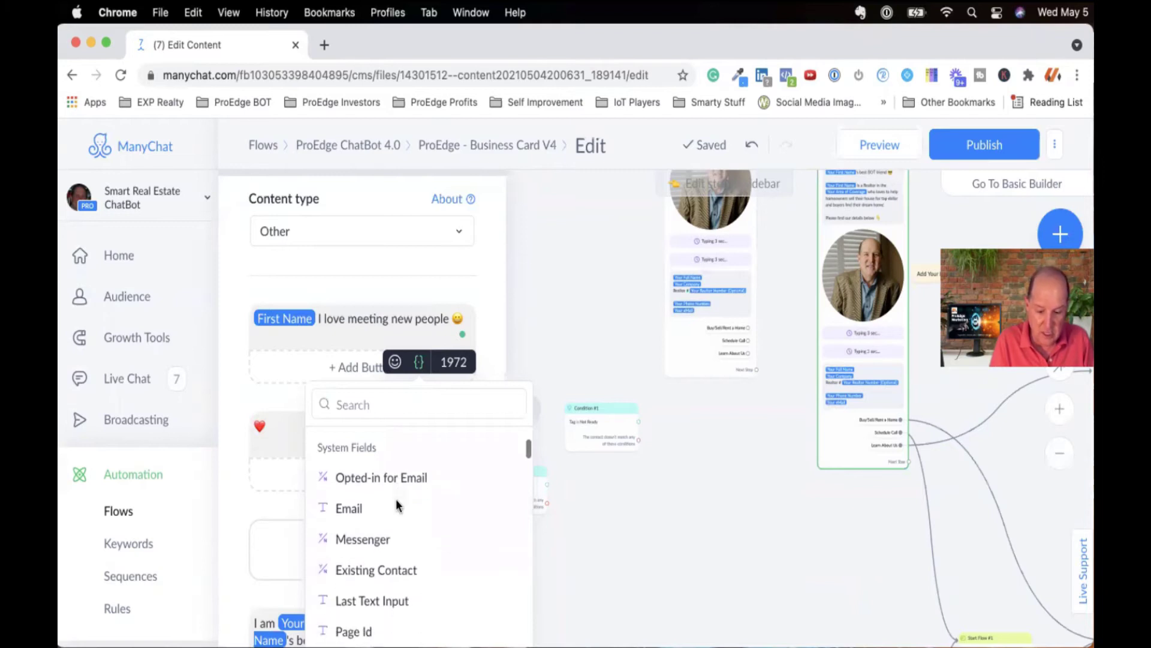
pyautogui.scroll(3, 397, 505)
pyautogui.scroll(-5, 396, 505)
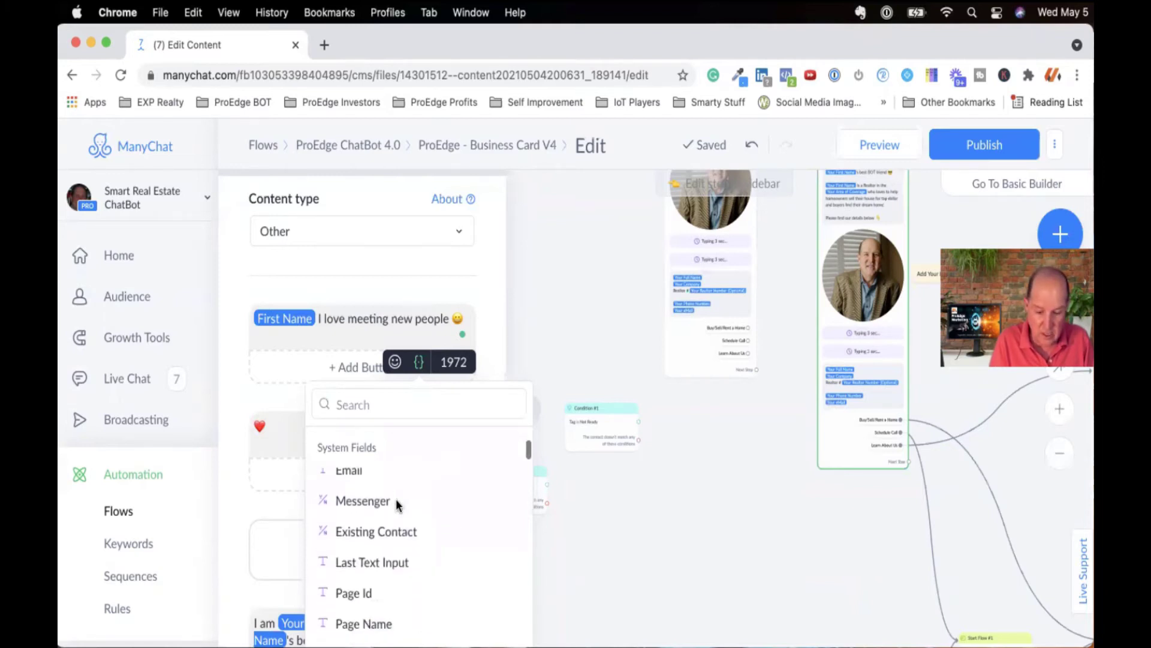
pyautogui.scroll(8, 396, 505)
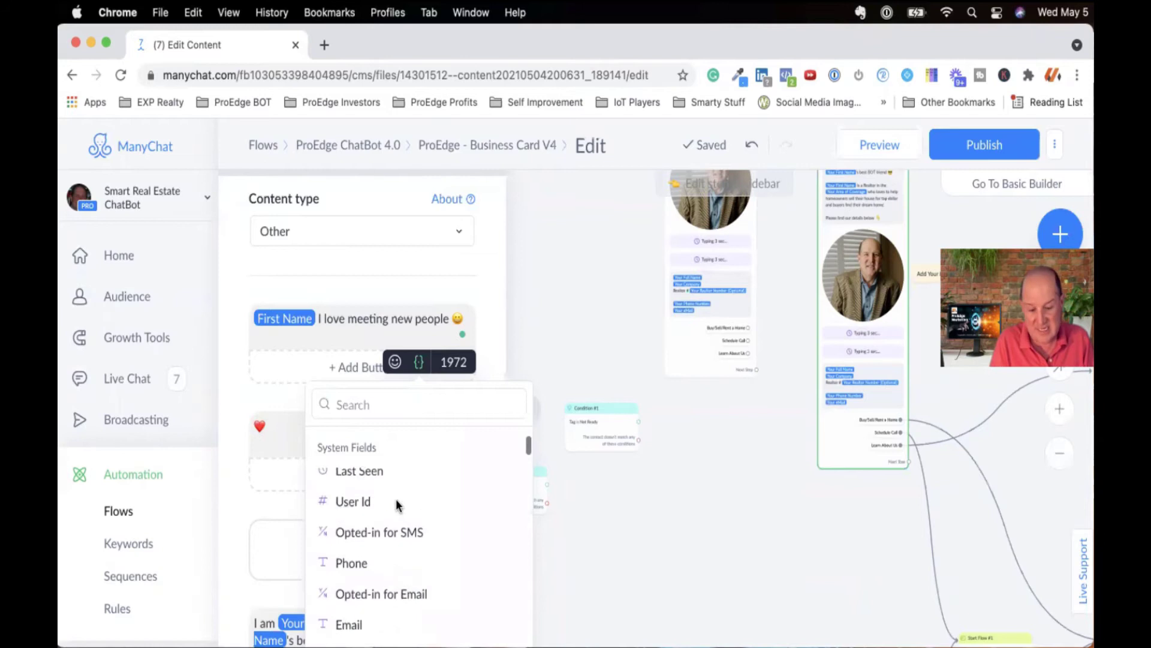
pyautogui.scroll(3, 397, 505)
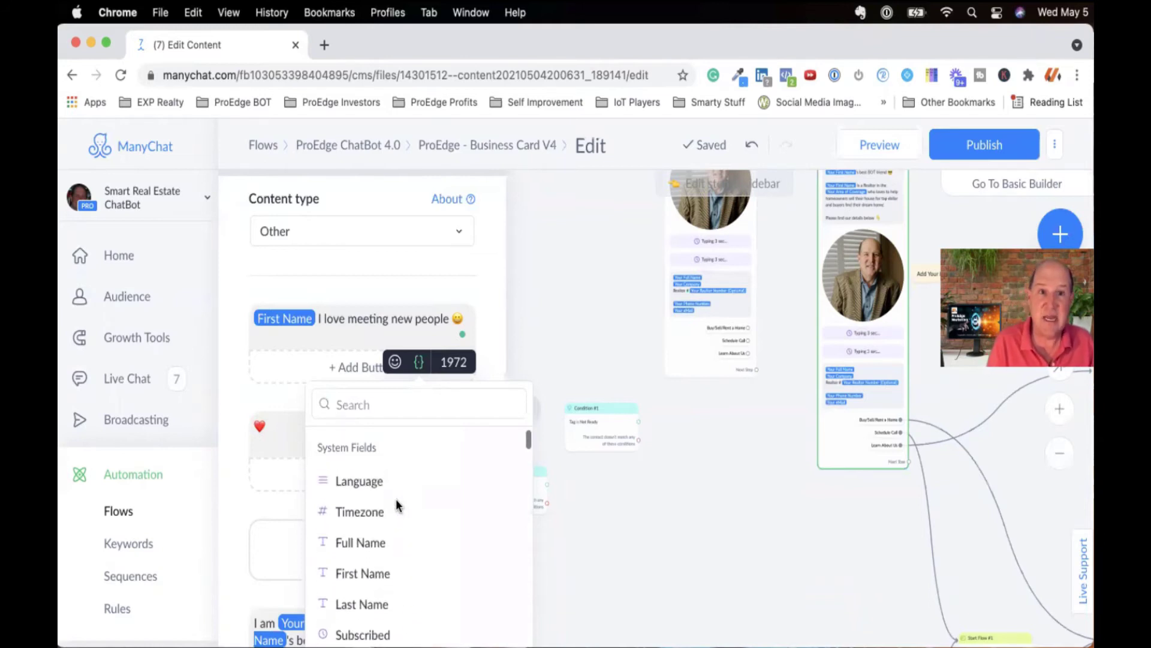
pyautogui.click(350, 309)
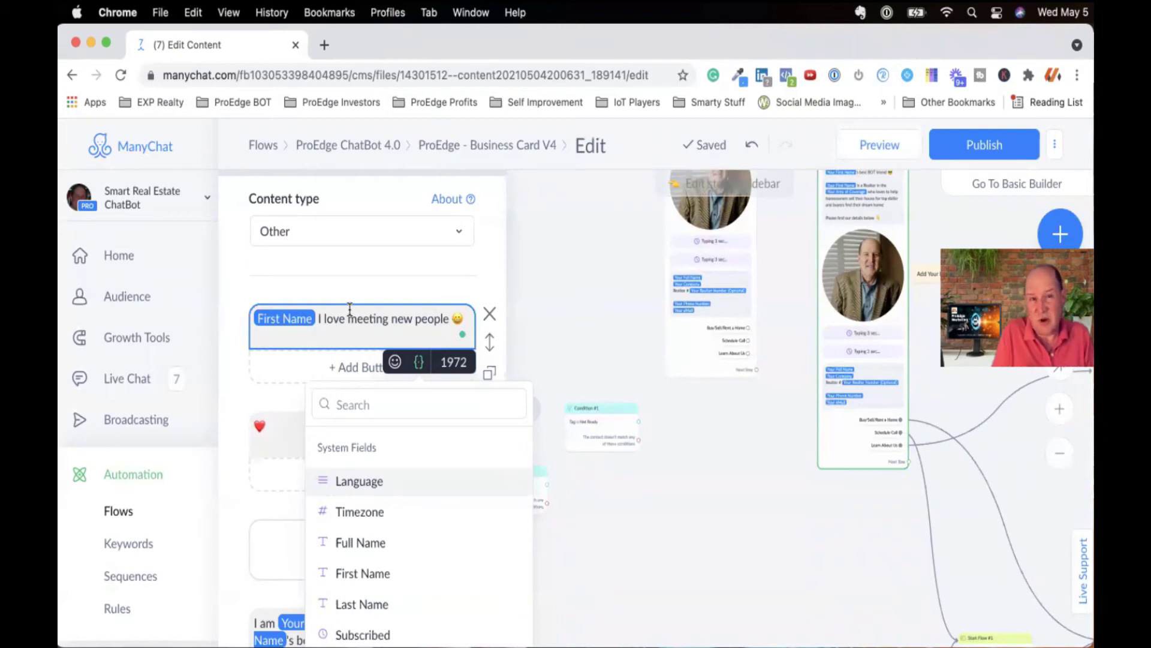
pyautogui.click(341, 280)
pyautogui.click(324, 315)
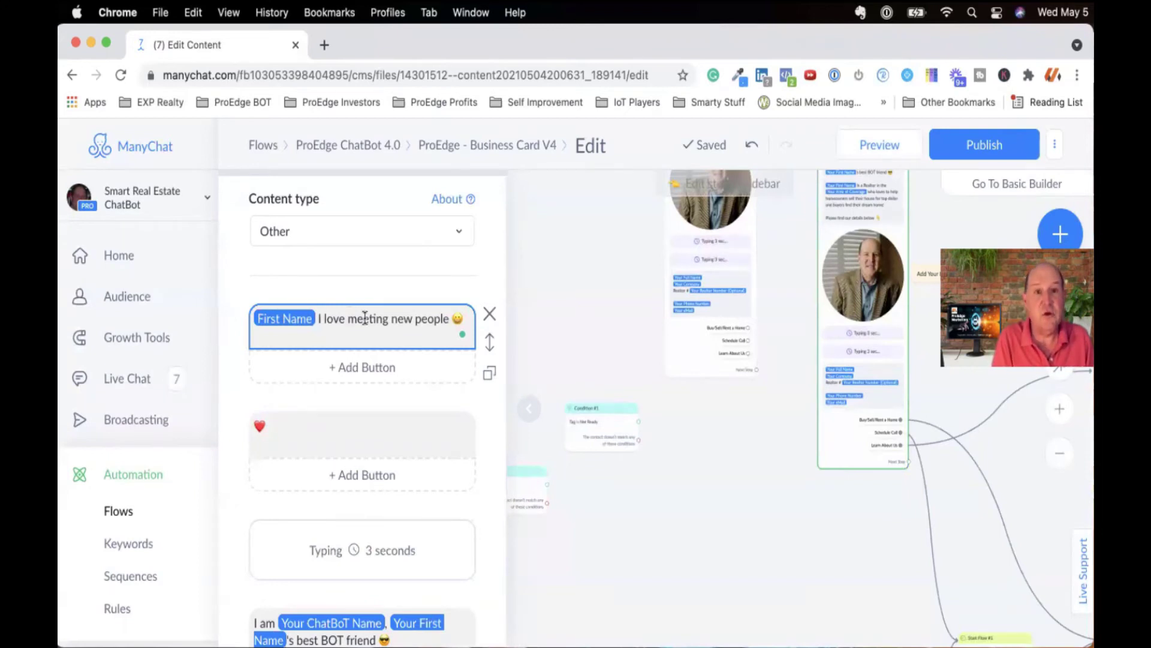
pyautogui.scroll(-5, 360, 324)
pyautogui.click(354, 424)
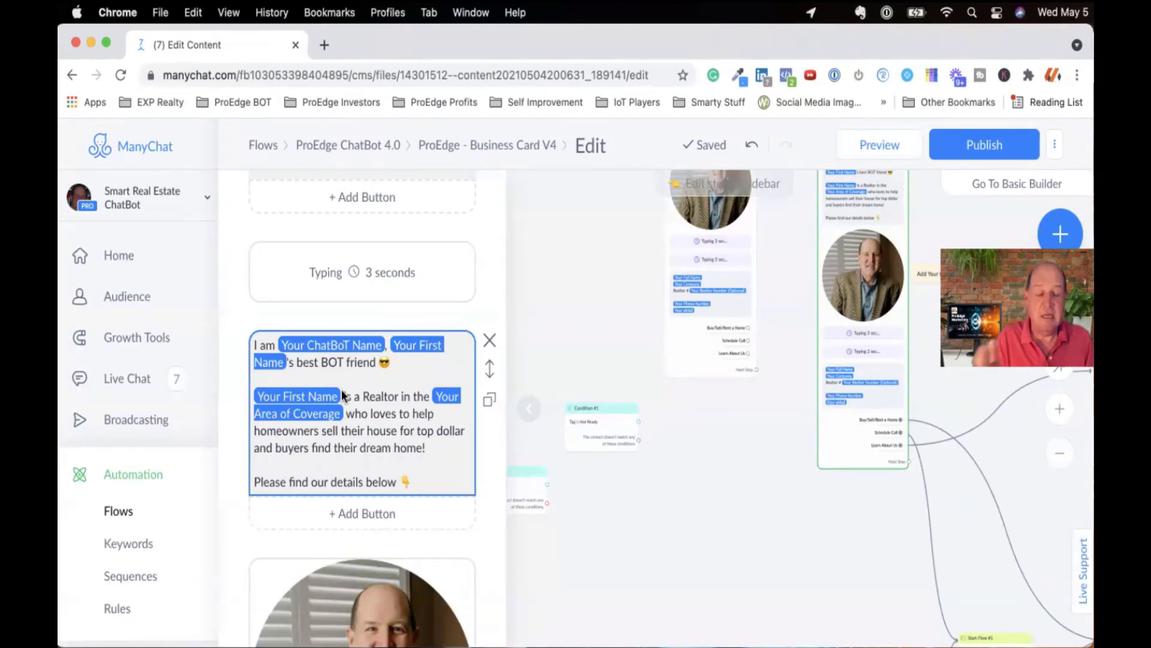
pyautogui.scroll(-1, 345, 443)
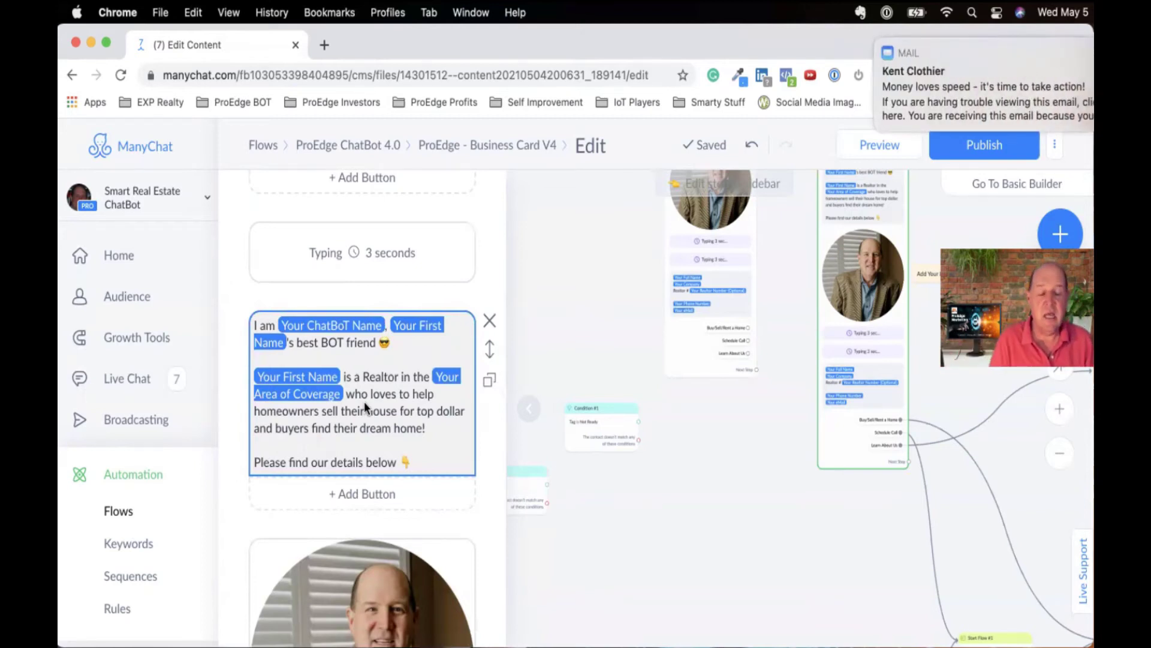
pyautogui.scroll(-10, 365, 401)
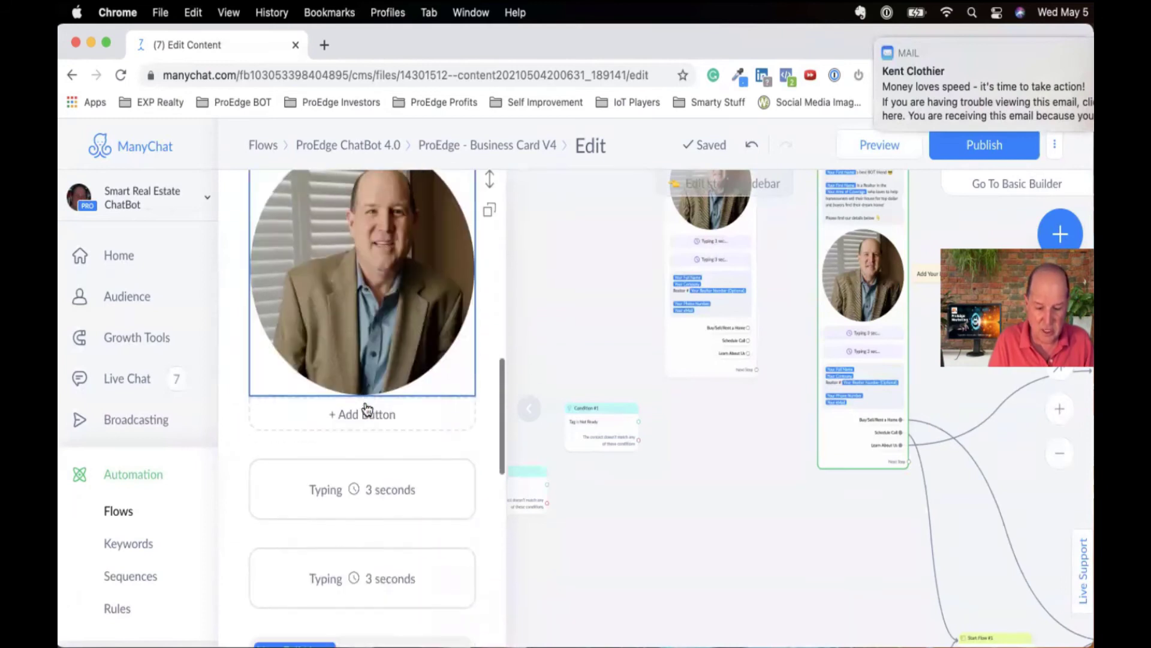
# Open the contact-details message block, then close the editor to view the full flow canvas
pyautogui.scroll(-2, 367, 410)
pyautogui.click(328, 416)
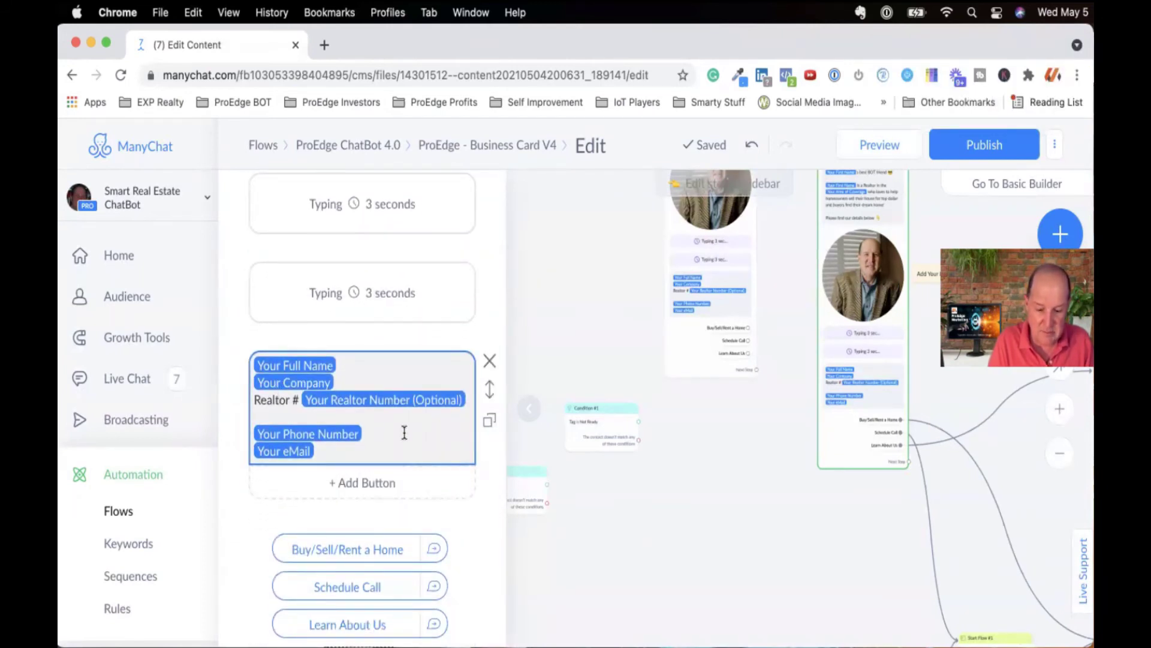
pyautogui.click(723, 462)
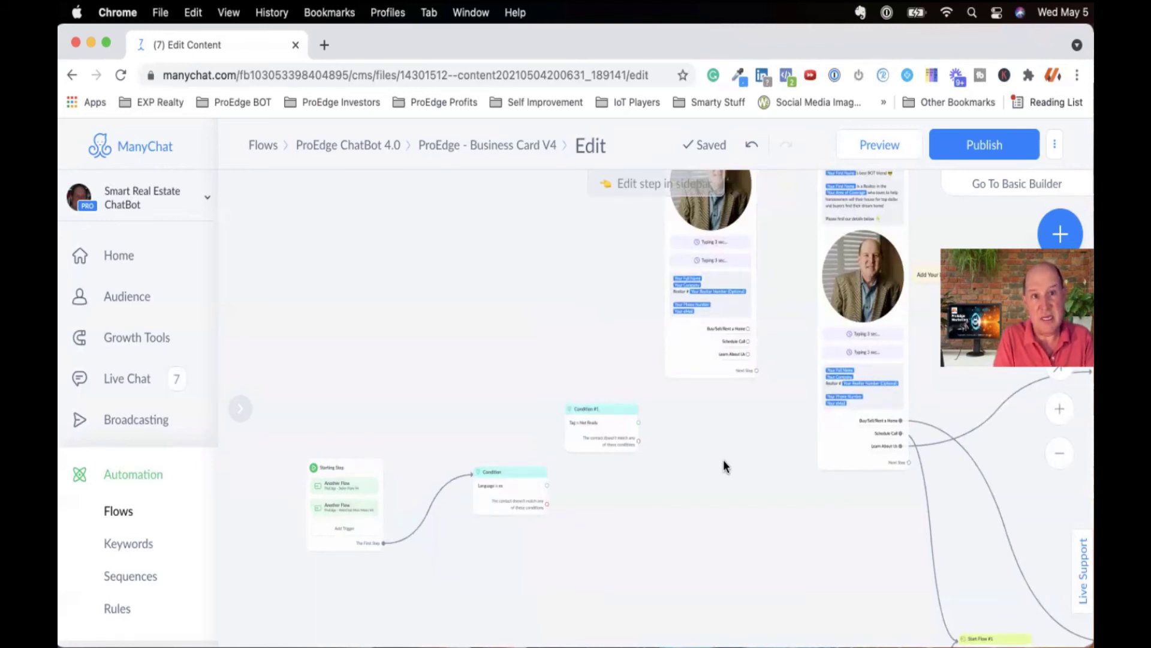
# Open the Get Buyer Preferences V4 flow from ProEdge ChatBot 4.0 > Buyers
pyautogui.click(133, 511)
pyautogui.click(548, 358)
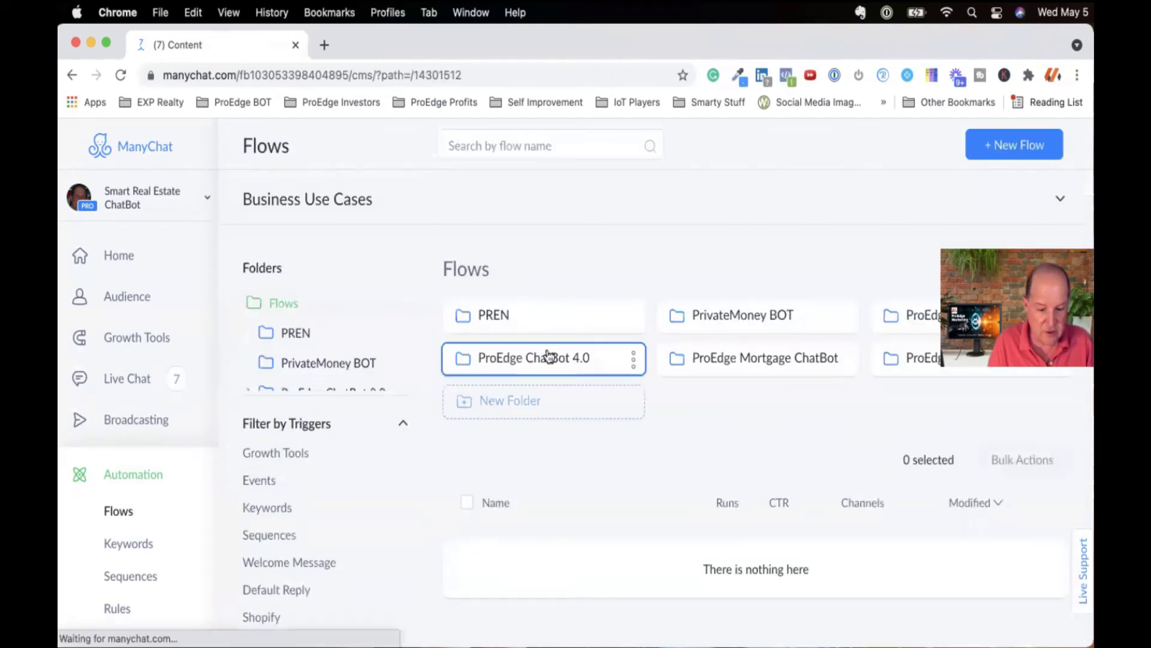
pyautogui.click(542, 316)
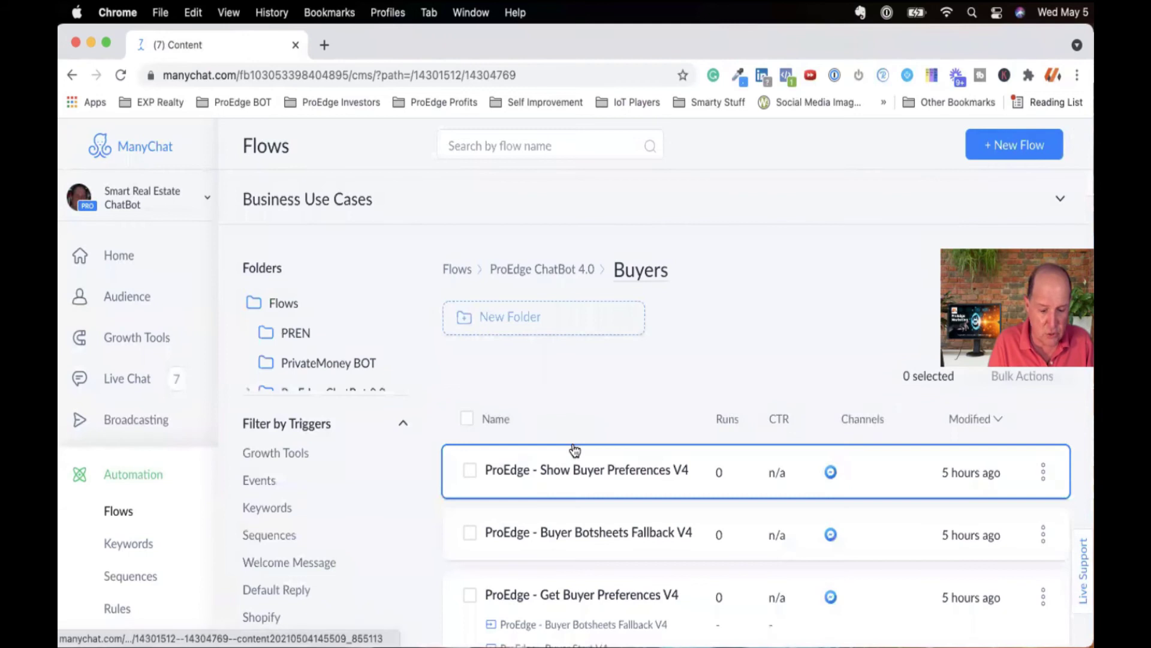
pyautogui.scroll(-2, 527, 540)
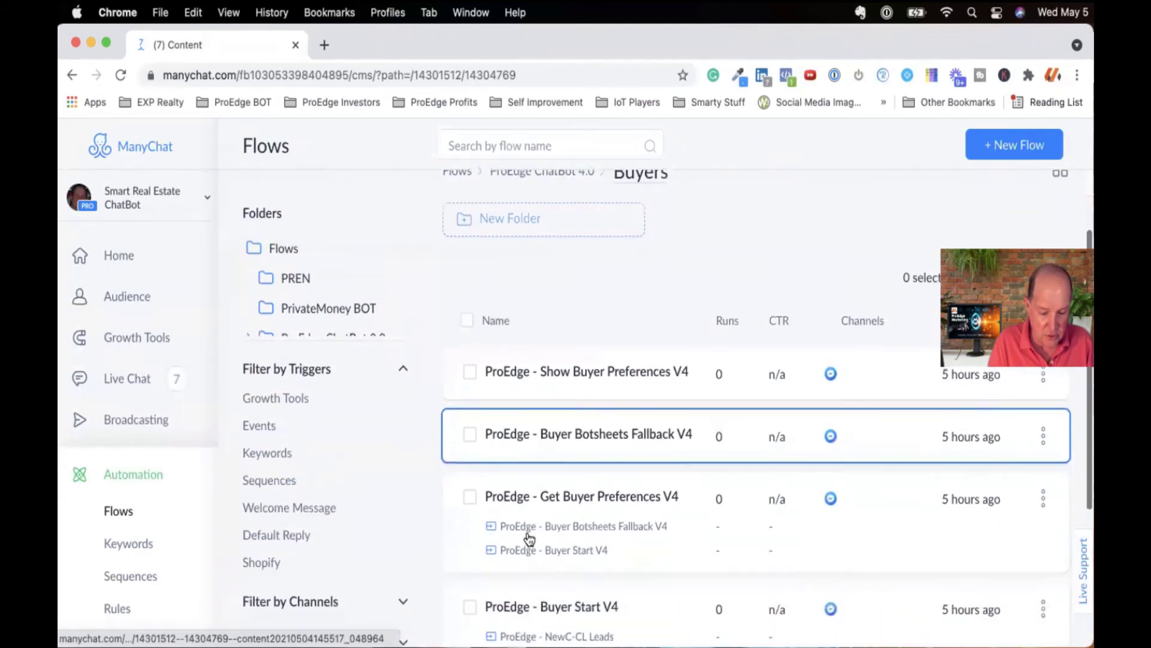
pyautogui.click(599, 427)
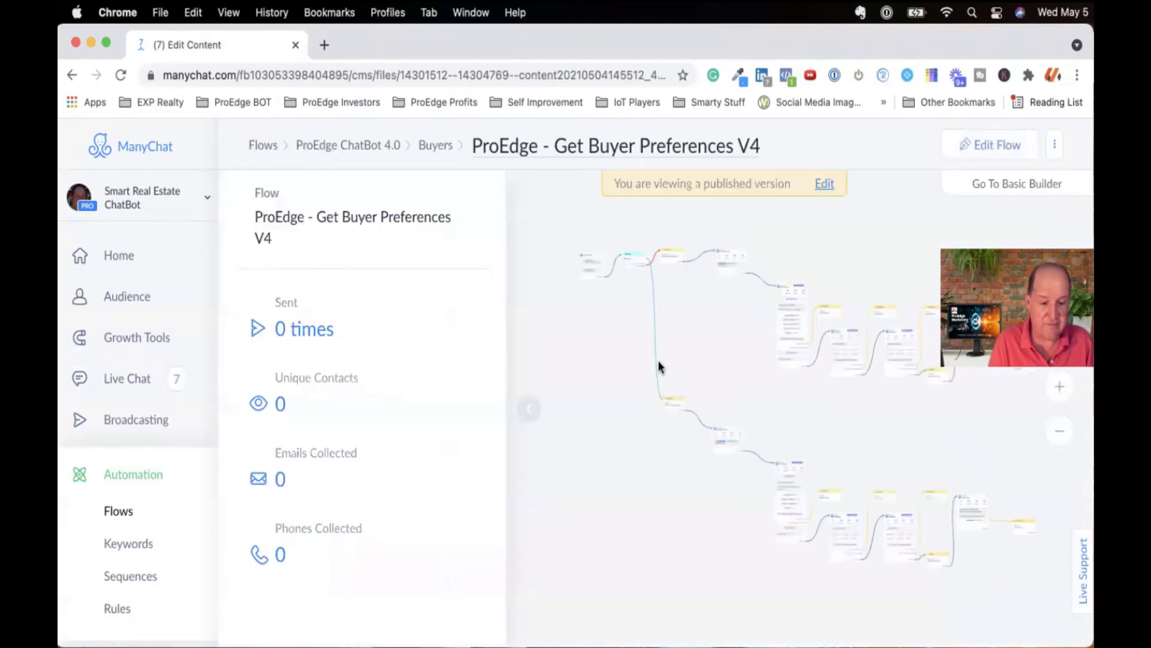
pyautogui.scroll(5, 562, 301)
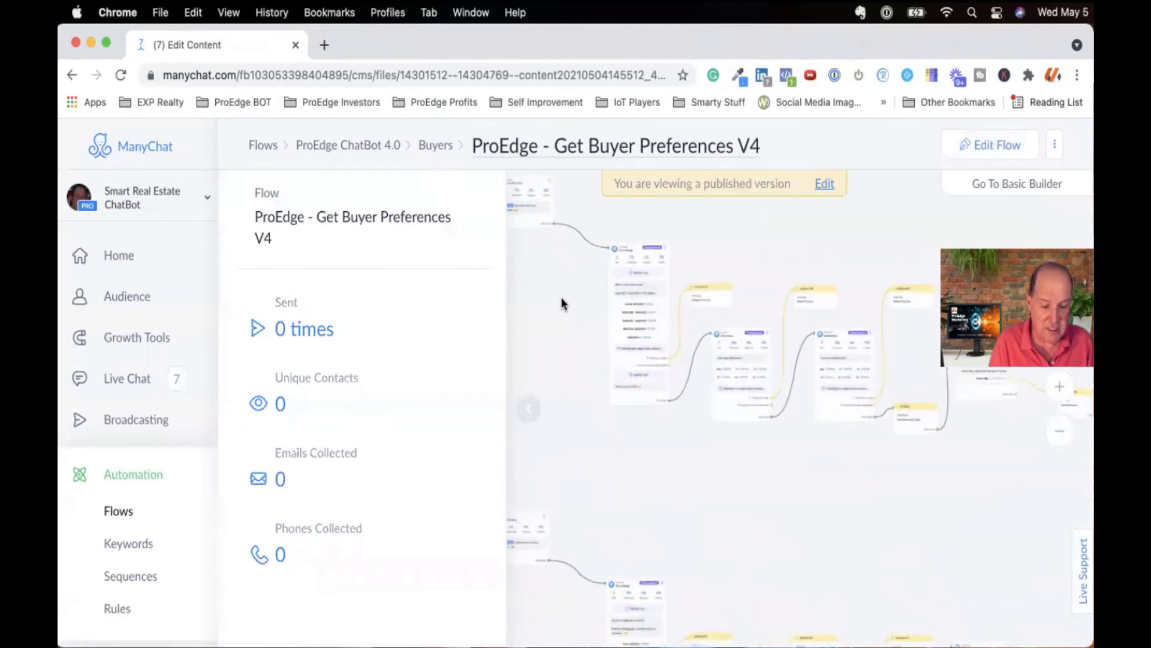
pyautogui.scroll(5, 589, 359)
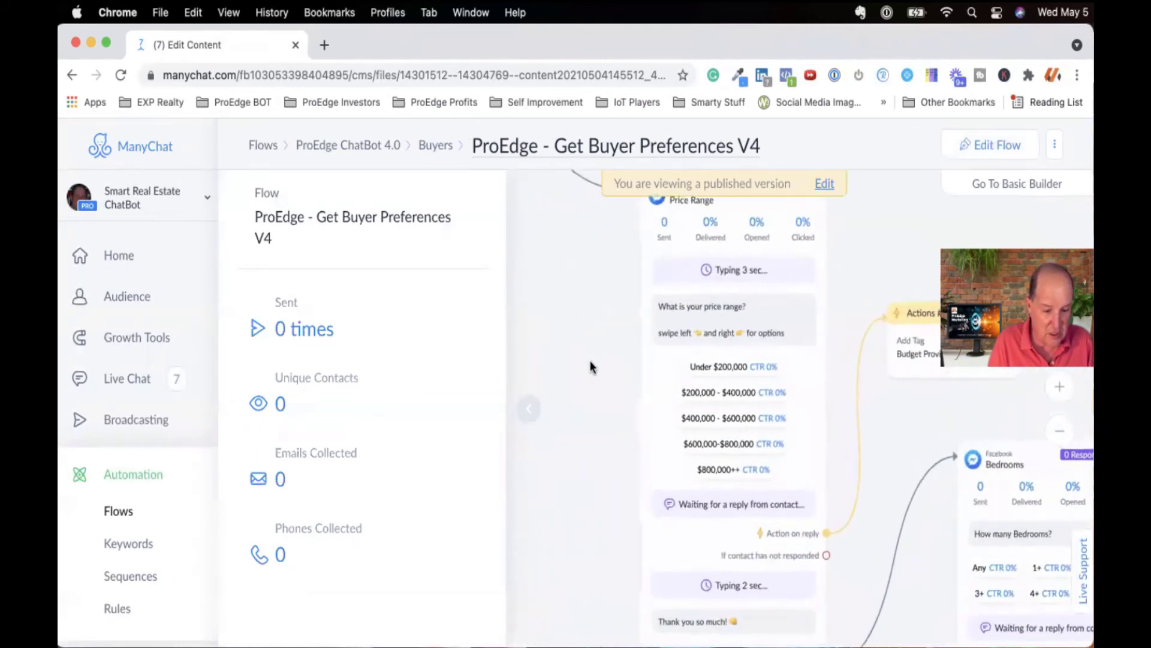
# Edit the flow's Price Range step and show its price question's reply settings
pyautogui.click(971, 144)
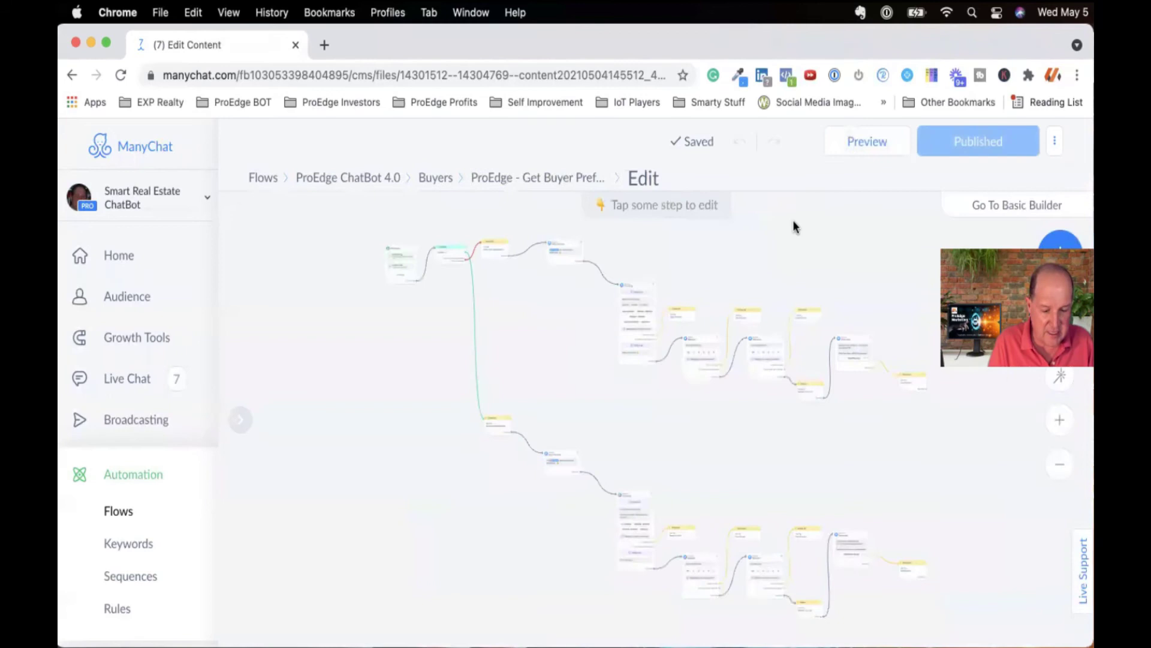
pyautogui.click(627, 310)
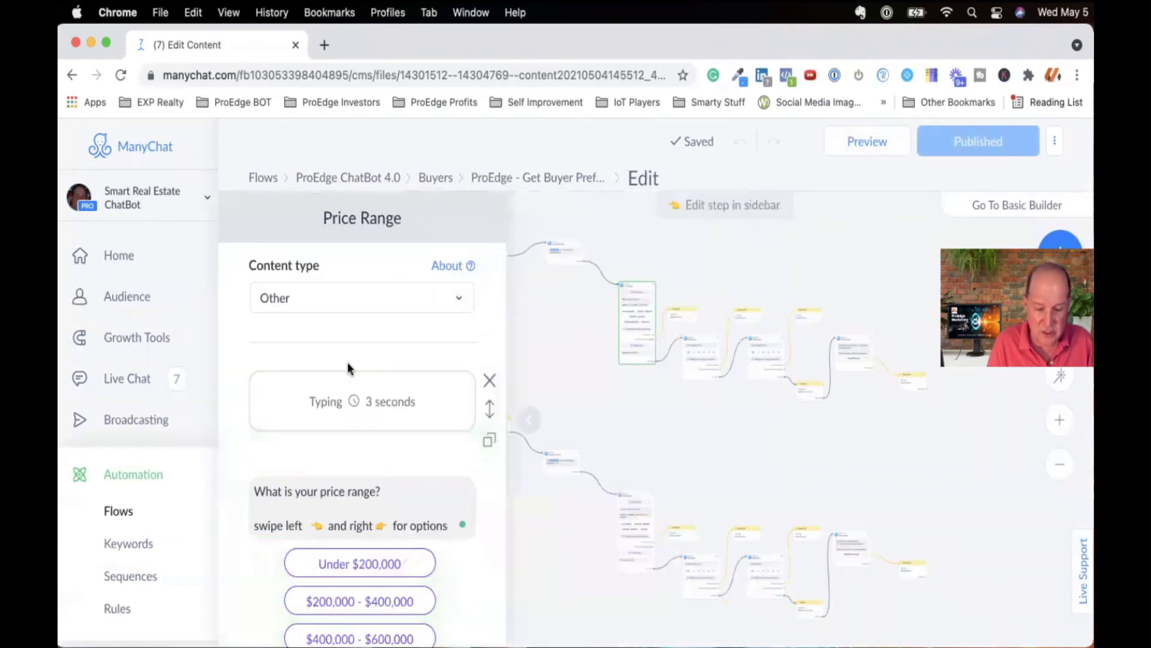
pyautogui.scroll(-4, 351, 352)
pyautogui.scroll(2, 351, 351)
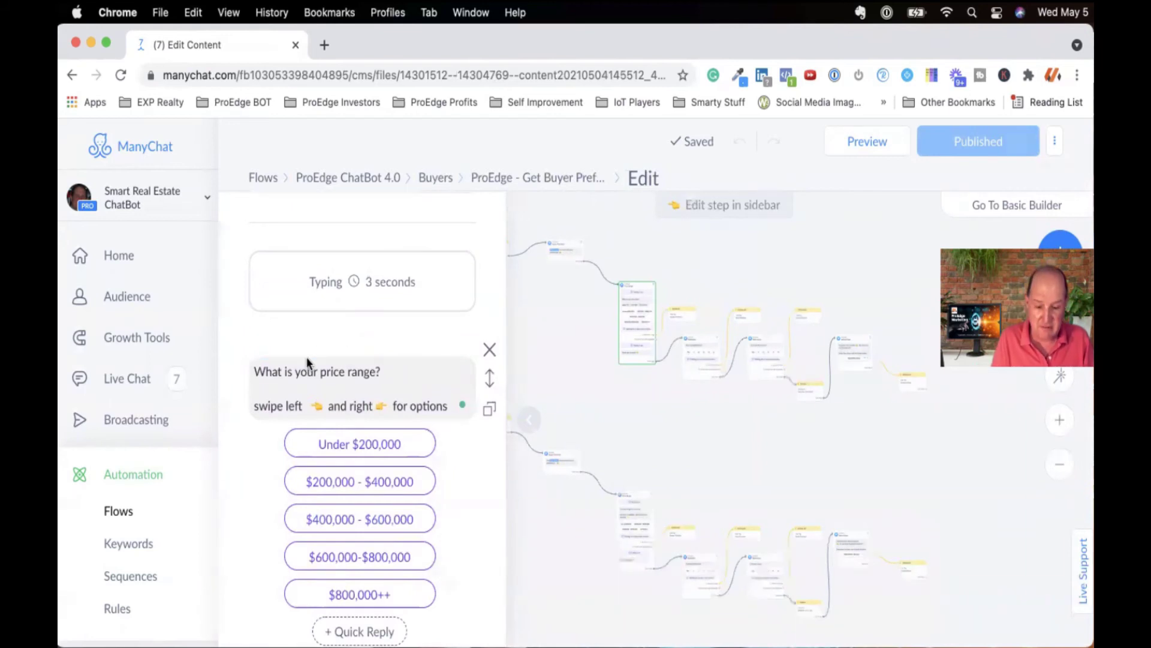
pyautogui.click(286, 379)
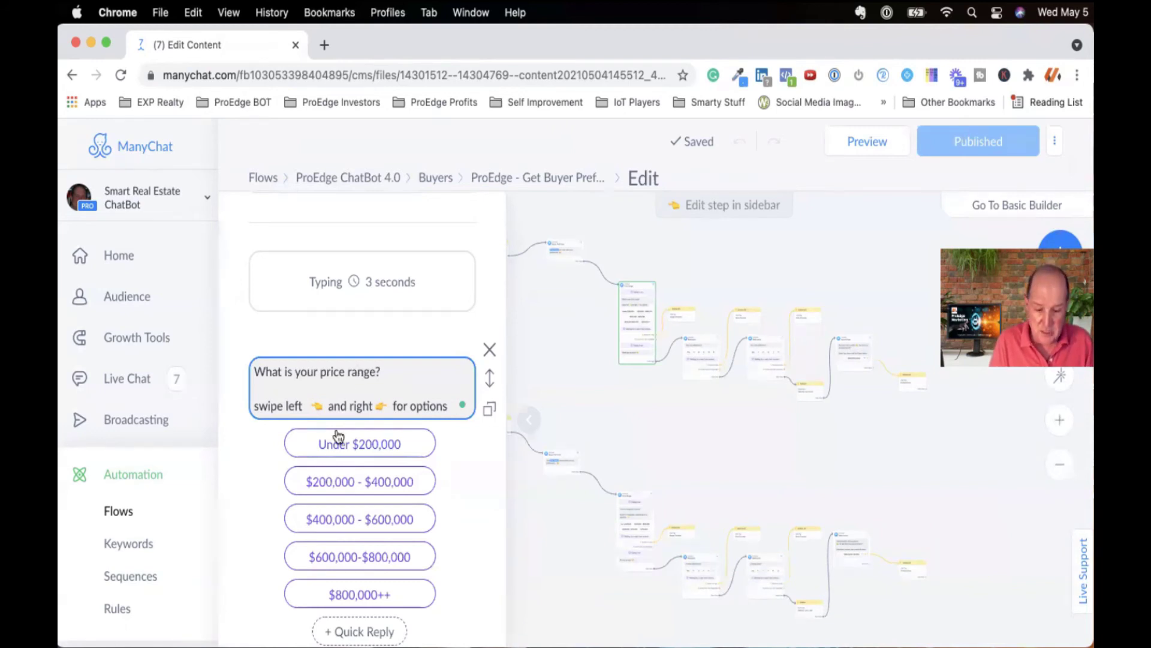
pyautogui.click(347, 394)
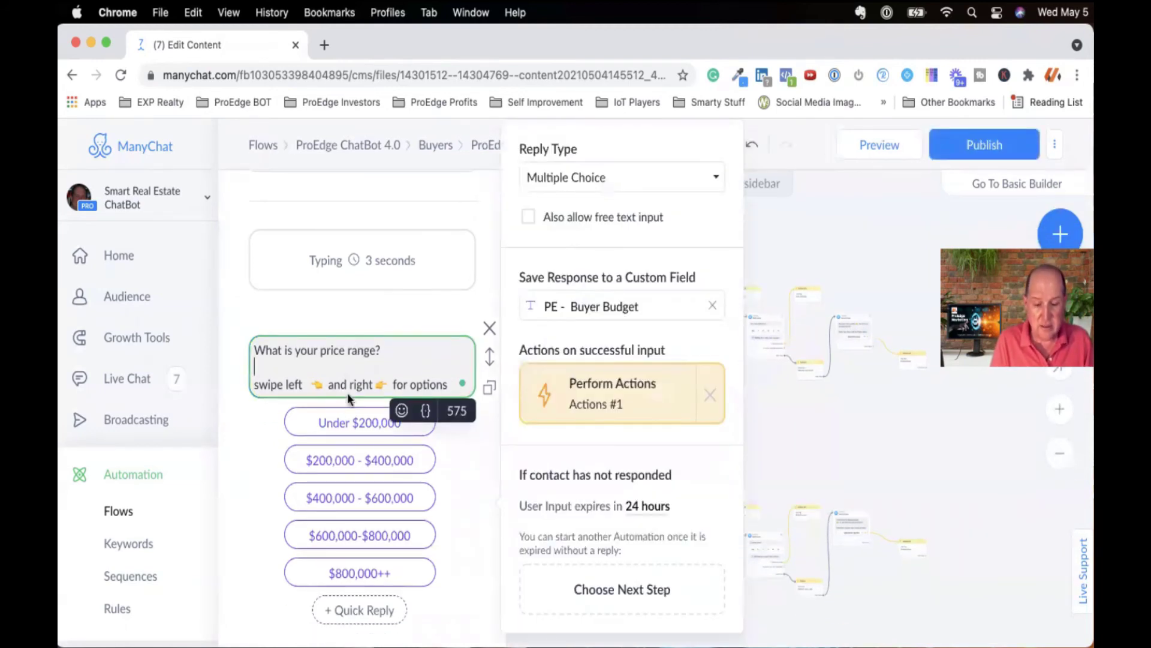
# Add a Text-reply User Input to Price Range, saving the response to PE - Buyer Budget
pyautogui.scroll(-10, 347, 393)
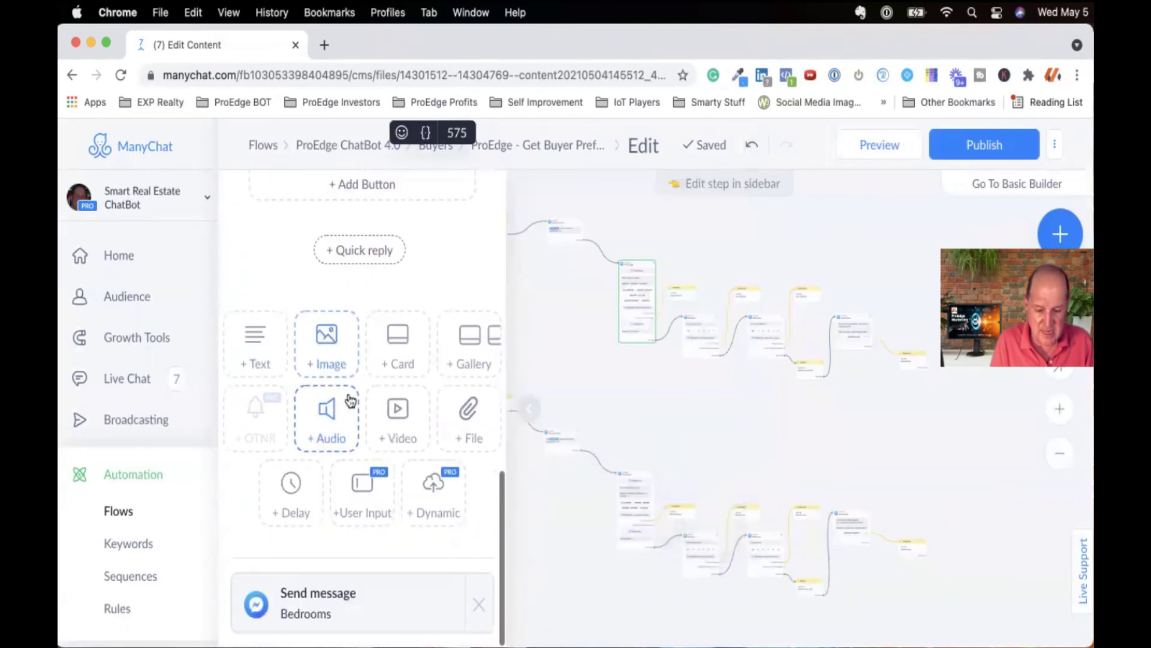
pyautogui.click(356, 494)
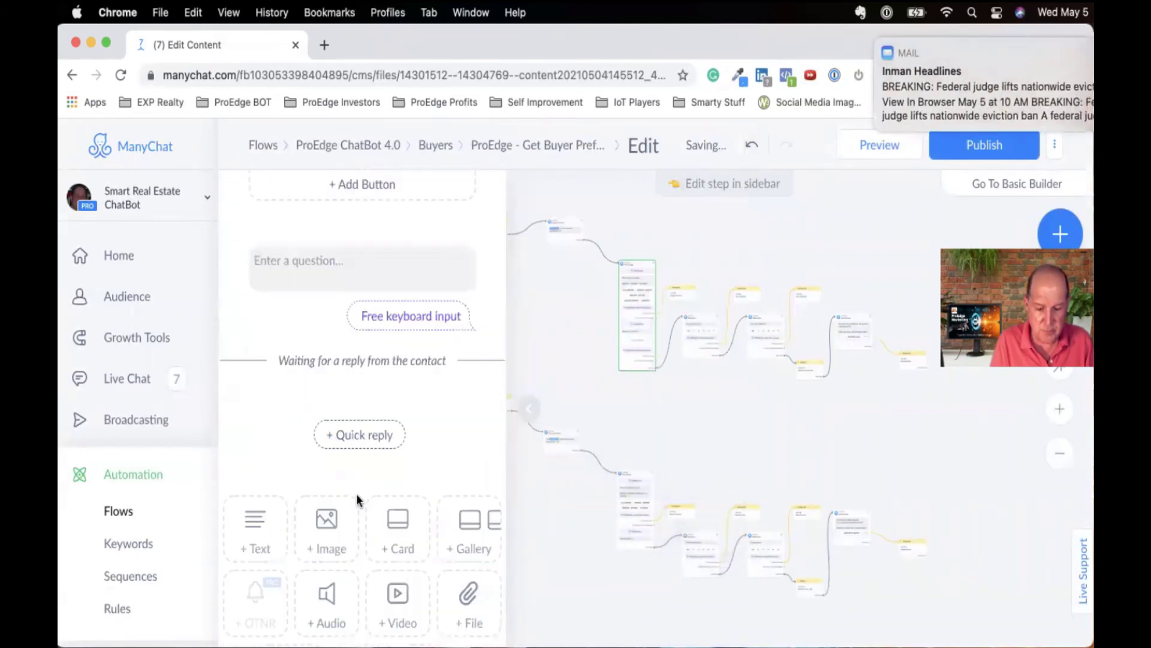
pyautogui.click(334, 264)
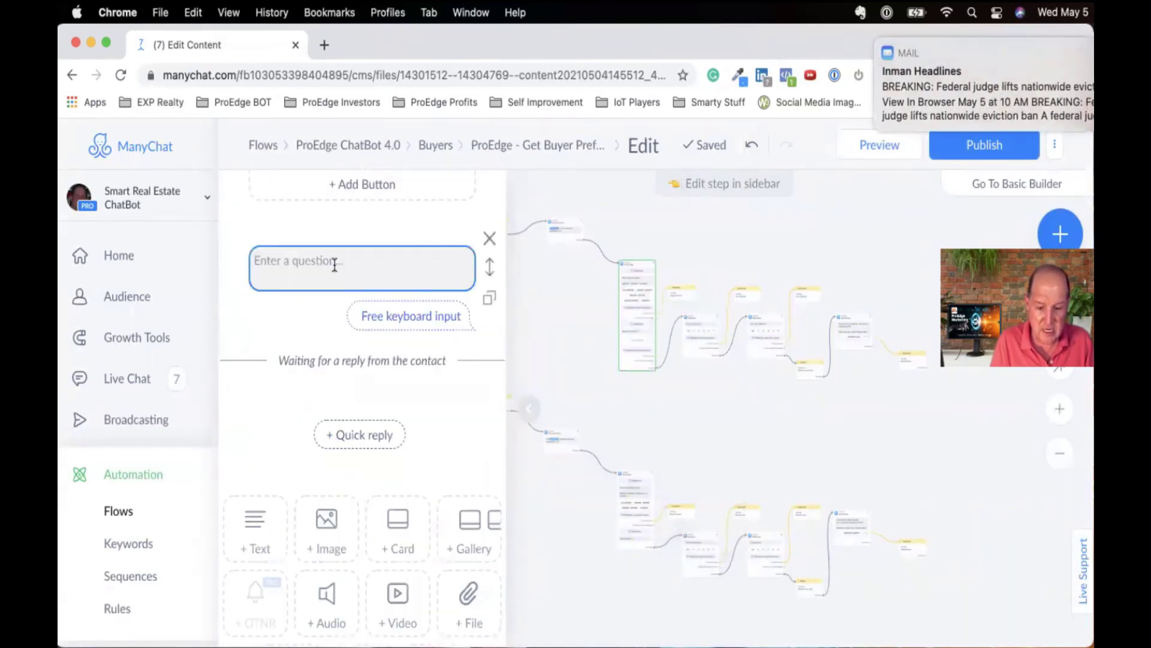
pyautogui.click(365, 274)
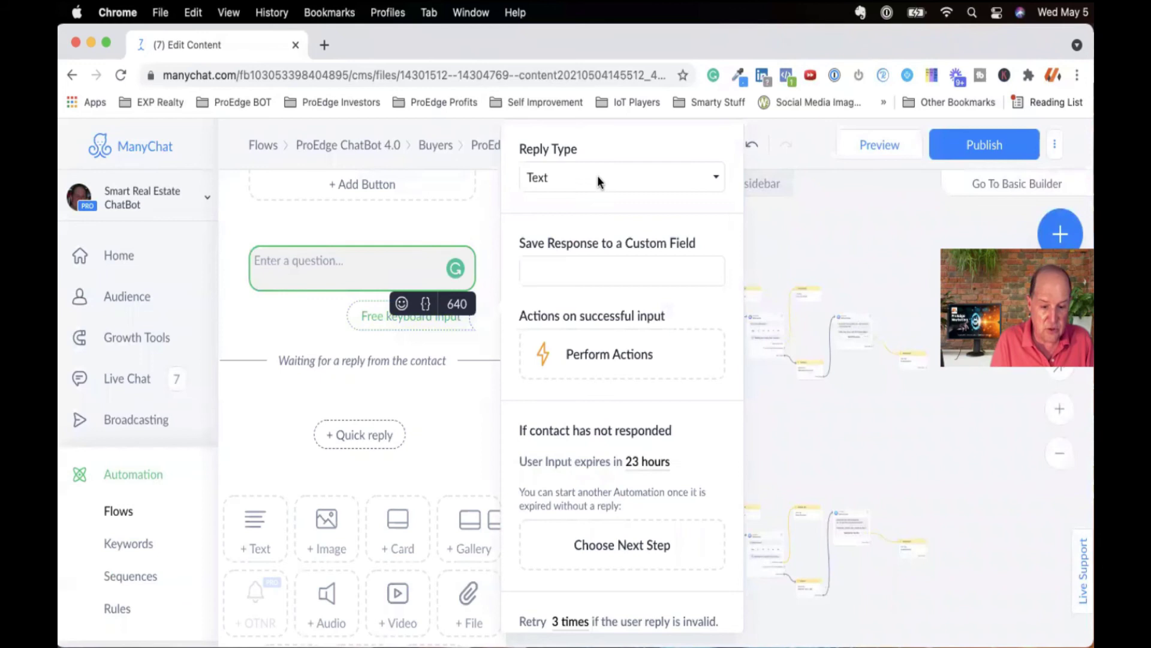
pyautogui.click(597, 178)
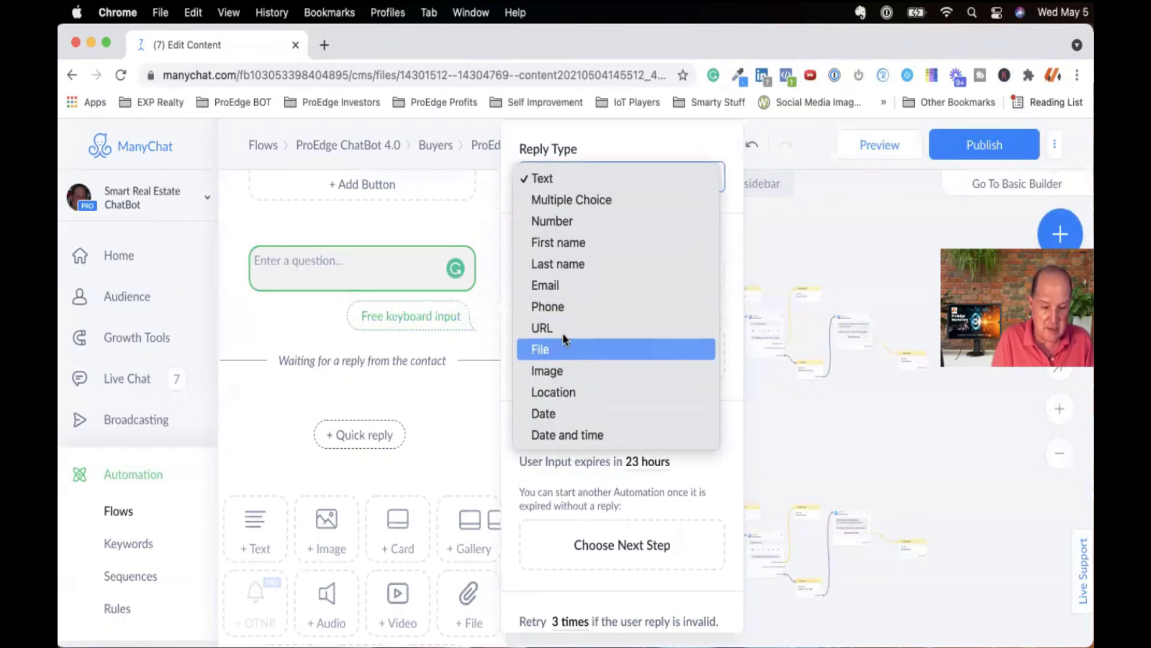
pyautogui.click(552, 179)
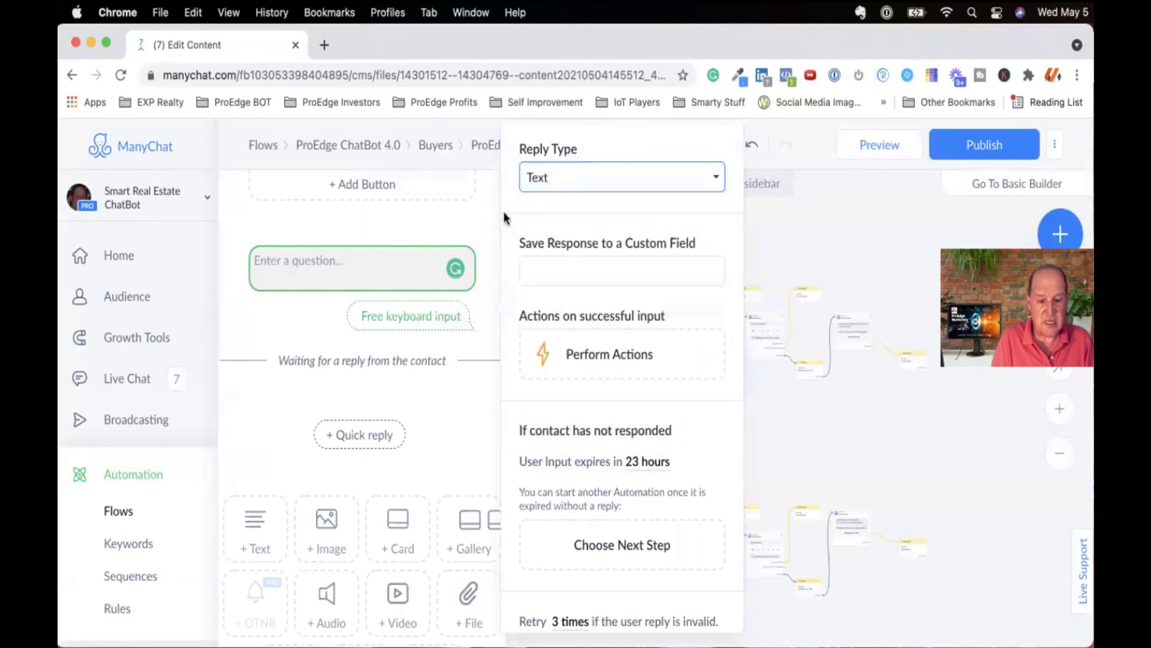
pyautogui.click(537, 268)
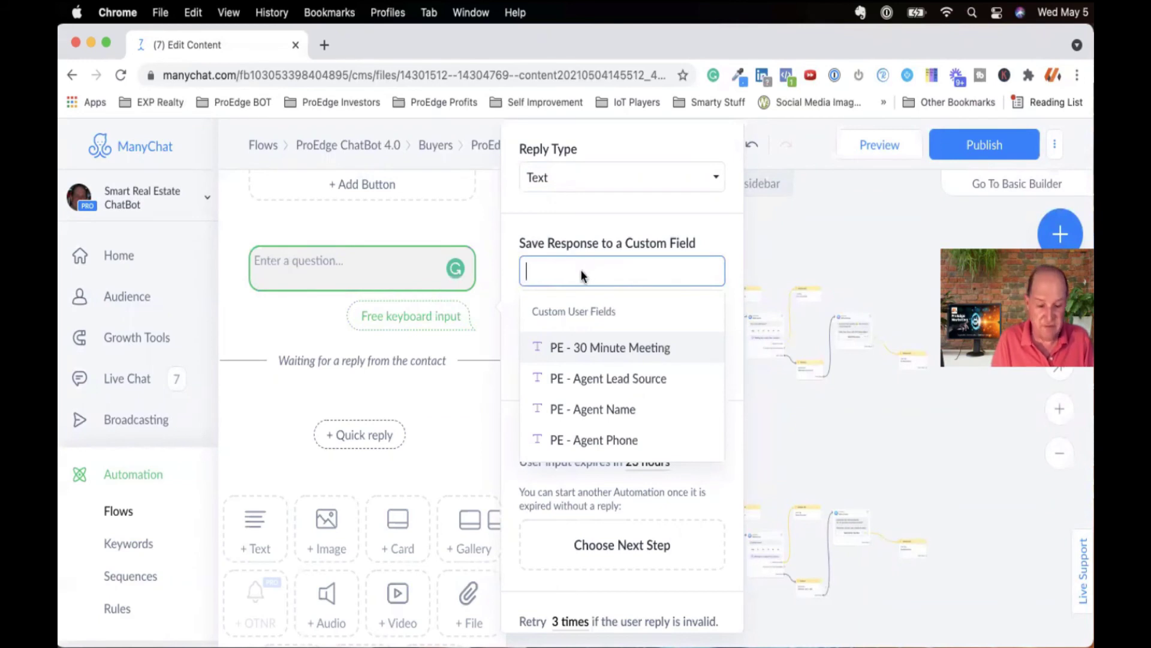
pyautogui.press('Escape')
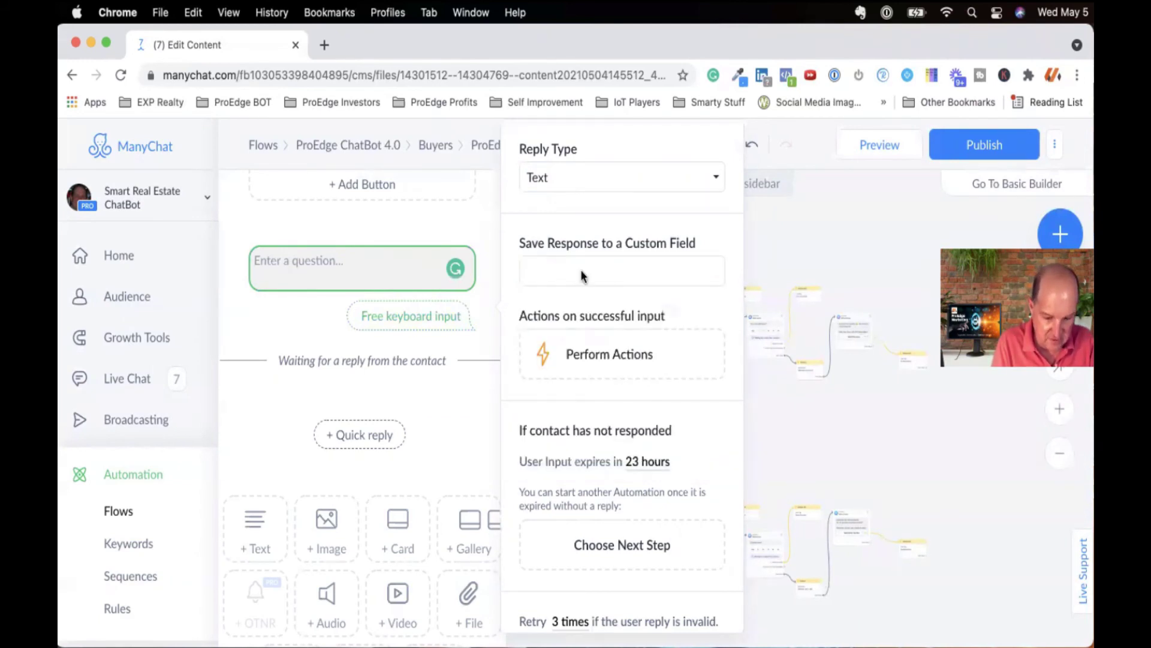
pyautogui.click(581, 274)
pyautogui.write('buyer')
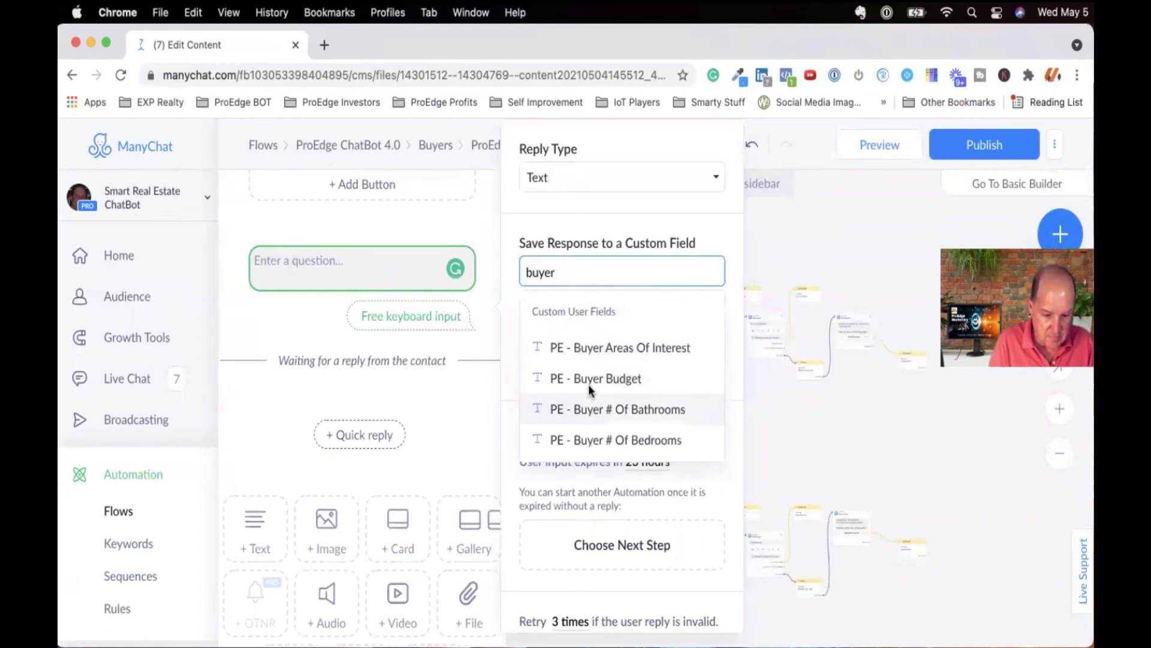
pyautogui.write(' bud')
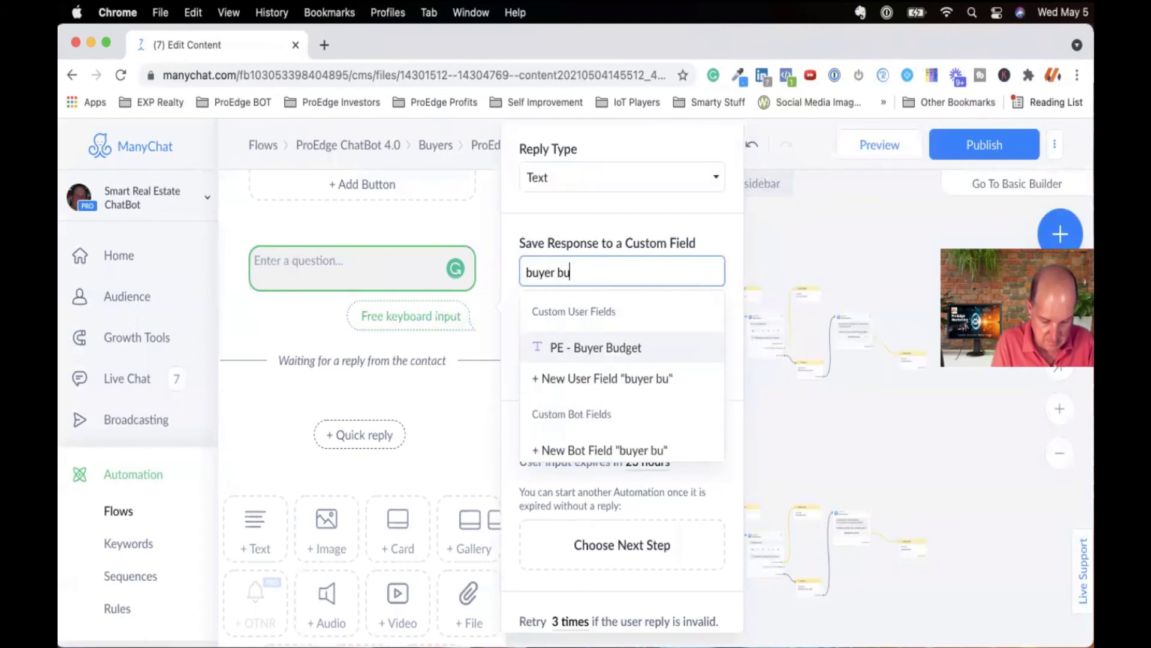
pyautogui.click(585, 348)
pyautogui.click(598, 226)
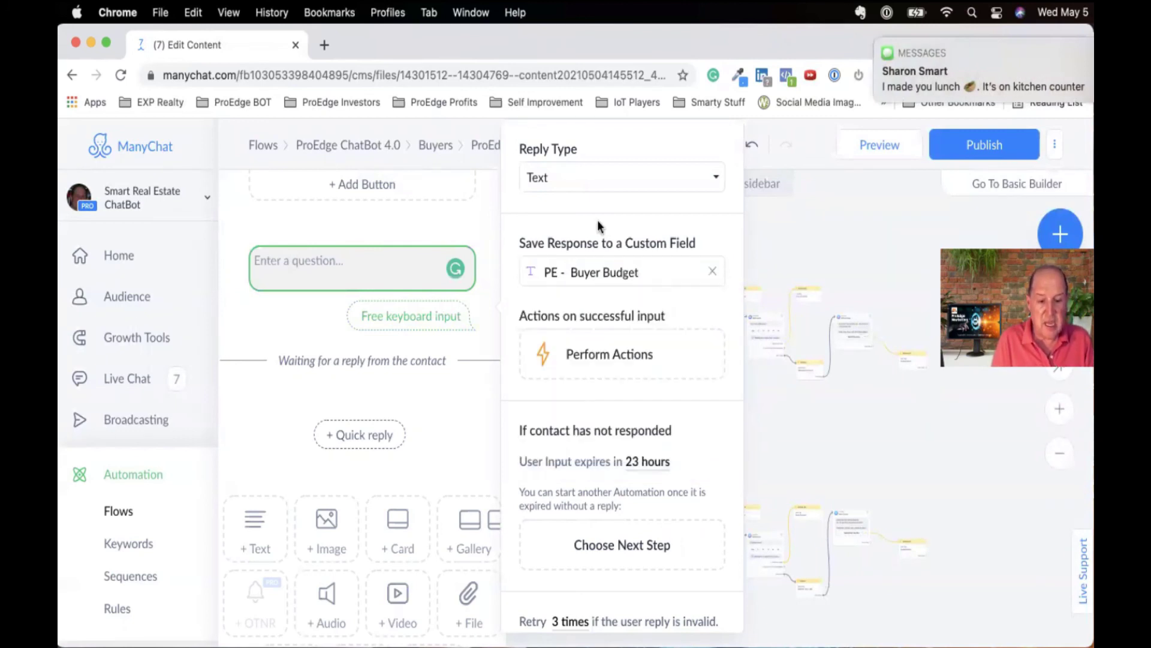